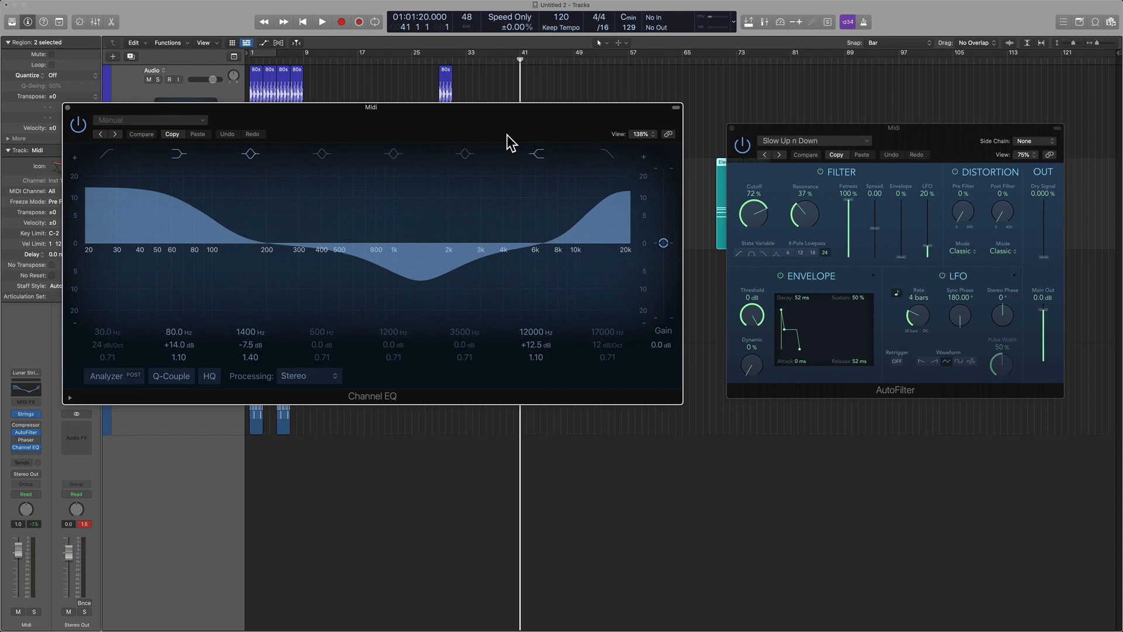
Cancel closing the project and close only the Channel EQ plug-in window
key(super+w)
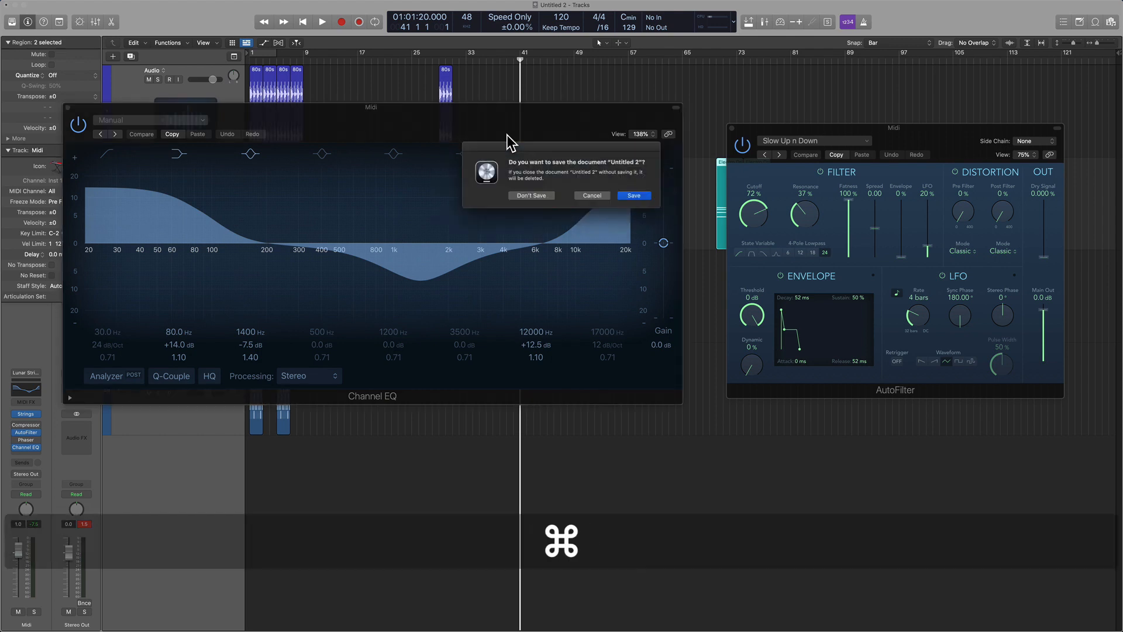
click(590, 196)
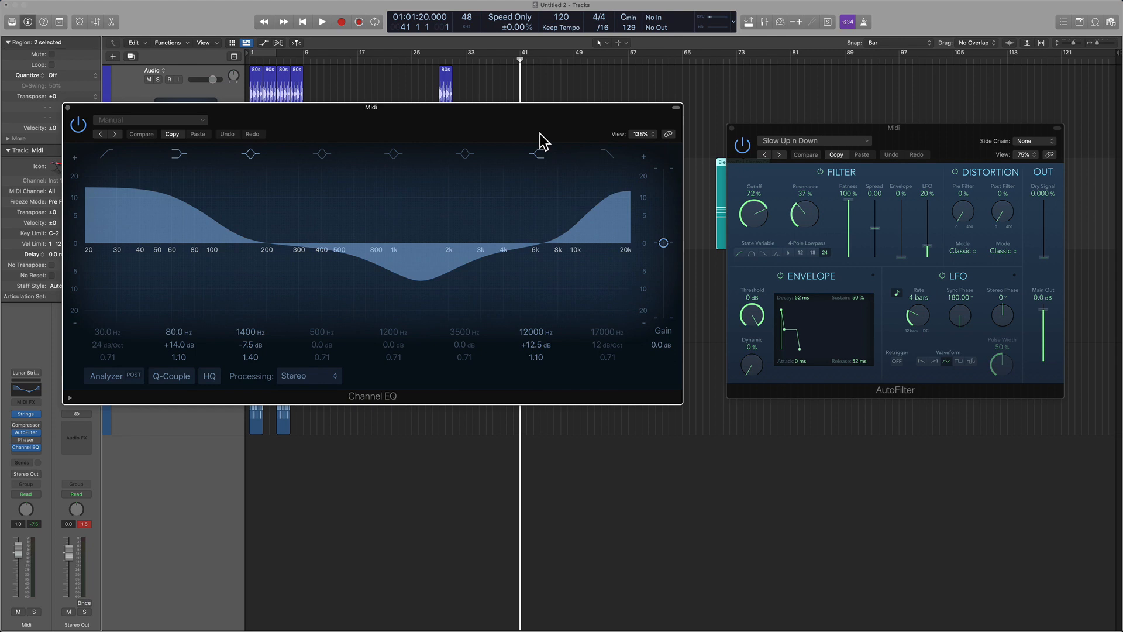
key(super+w)
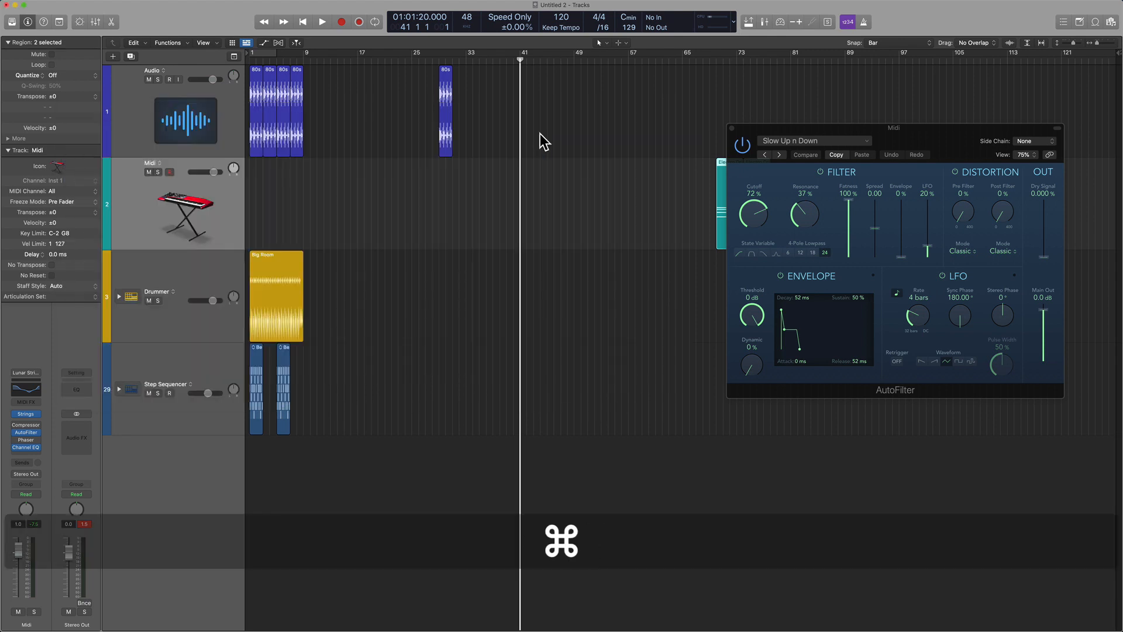
Open the Key Commands window, look over the navigation commands, and close it
key(alt)
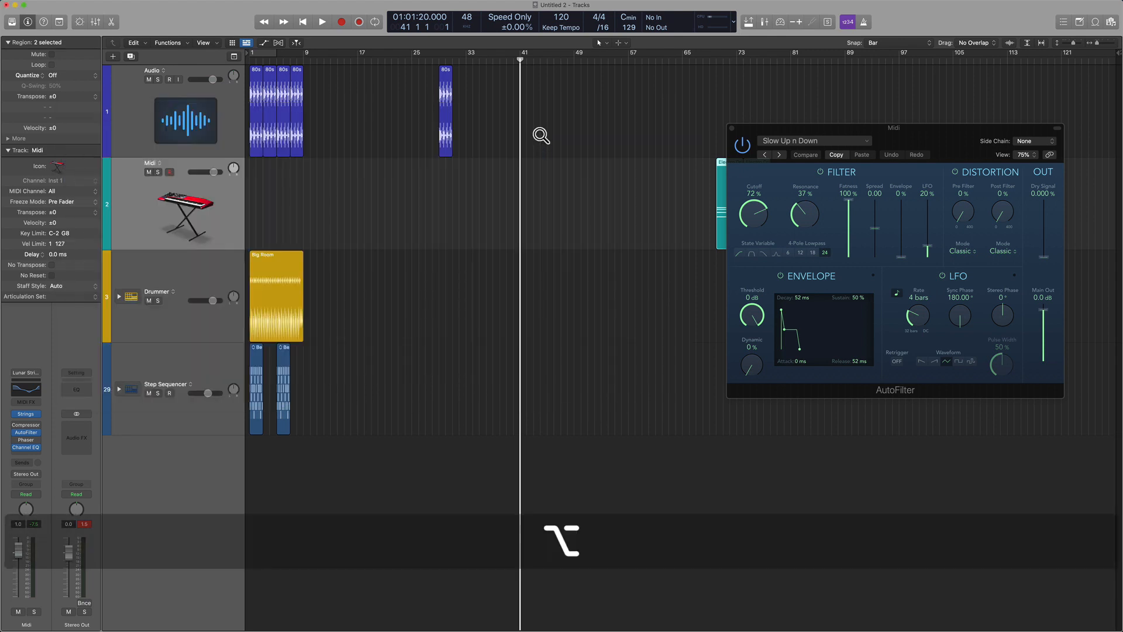
key(alt+k)
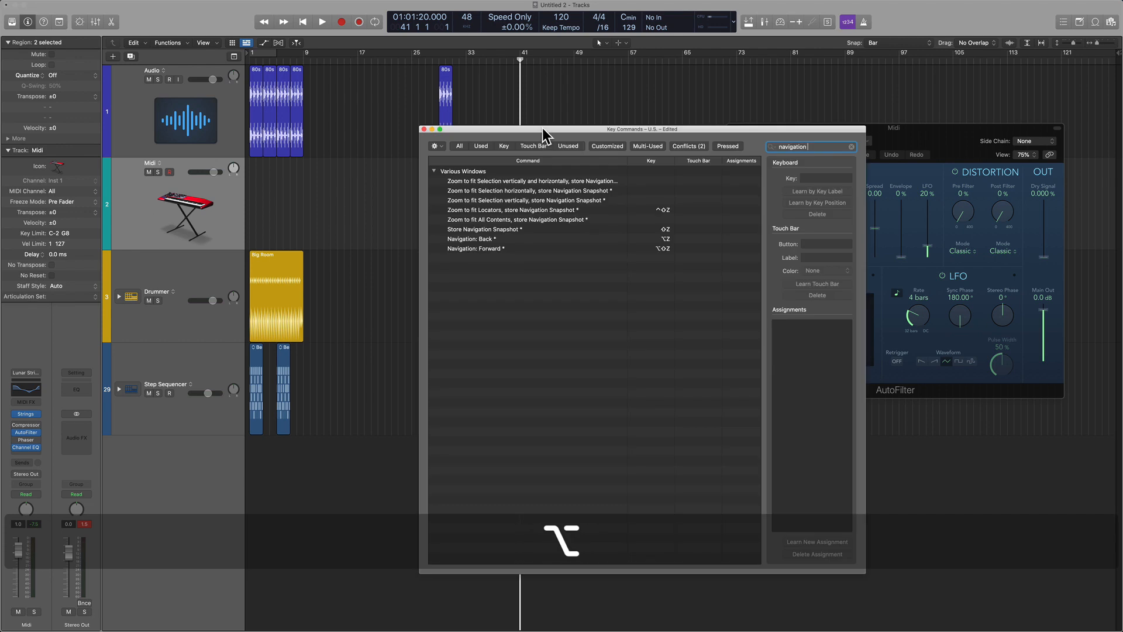
drag(542, 128, 387, 115)
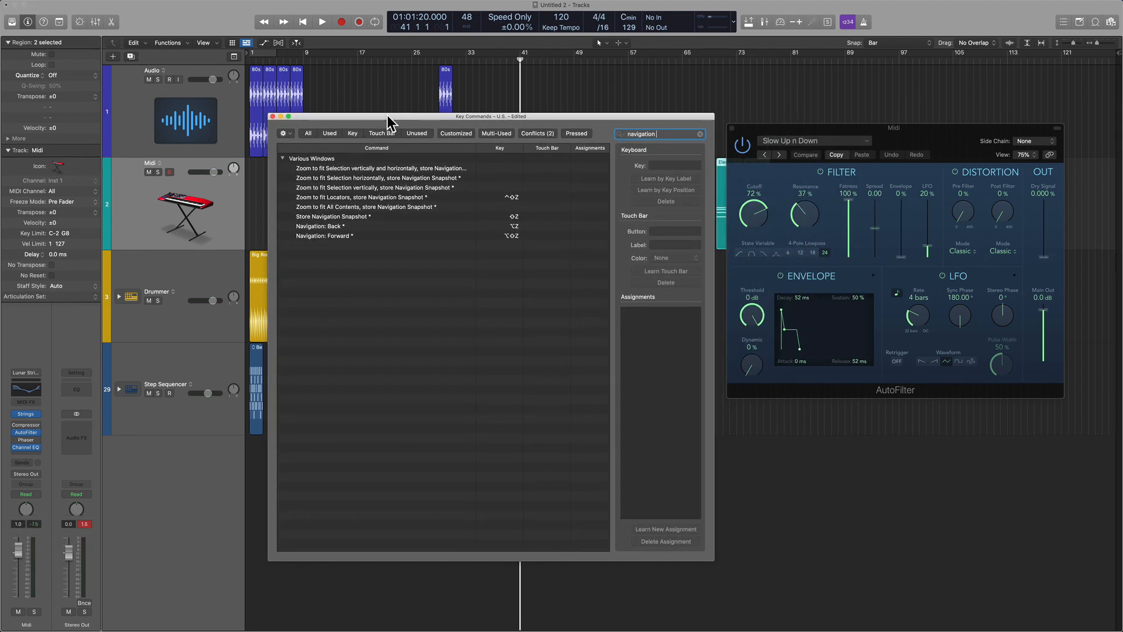
key(super+w)
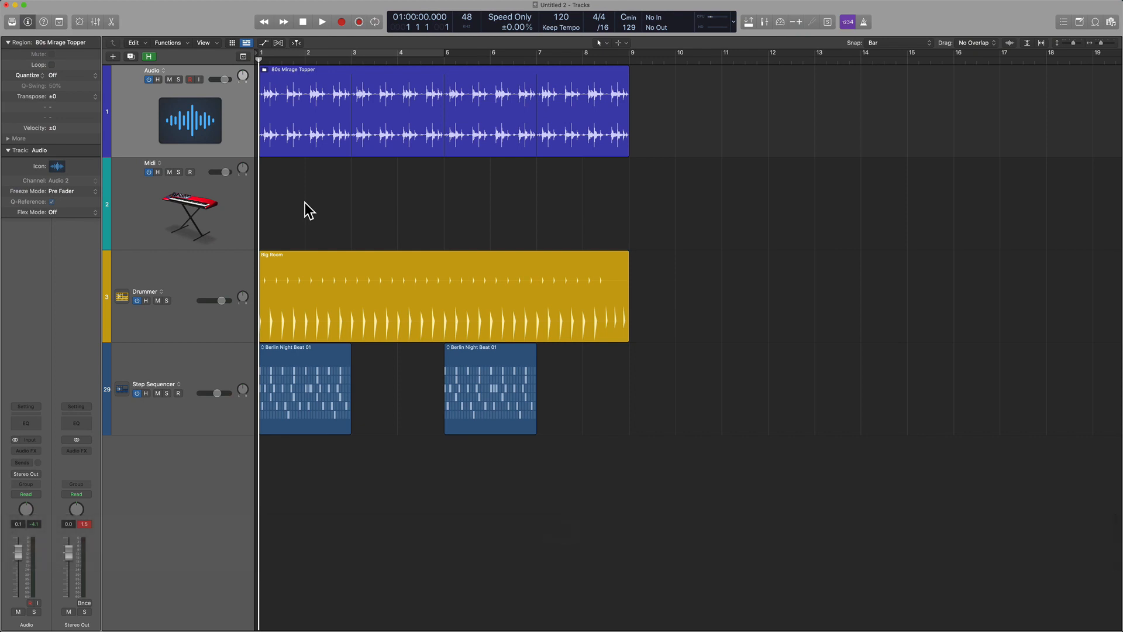
Review the track header configuration from the Midi track, including the Track Alternatives option, and dismiss it
right_click(240, 212)
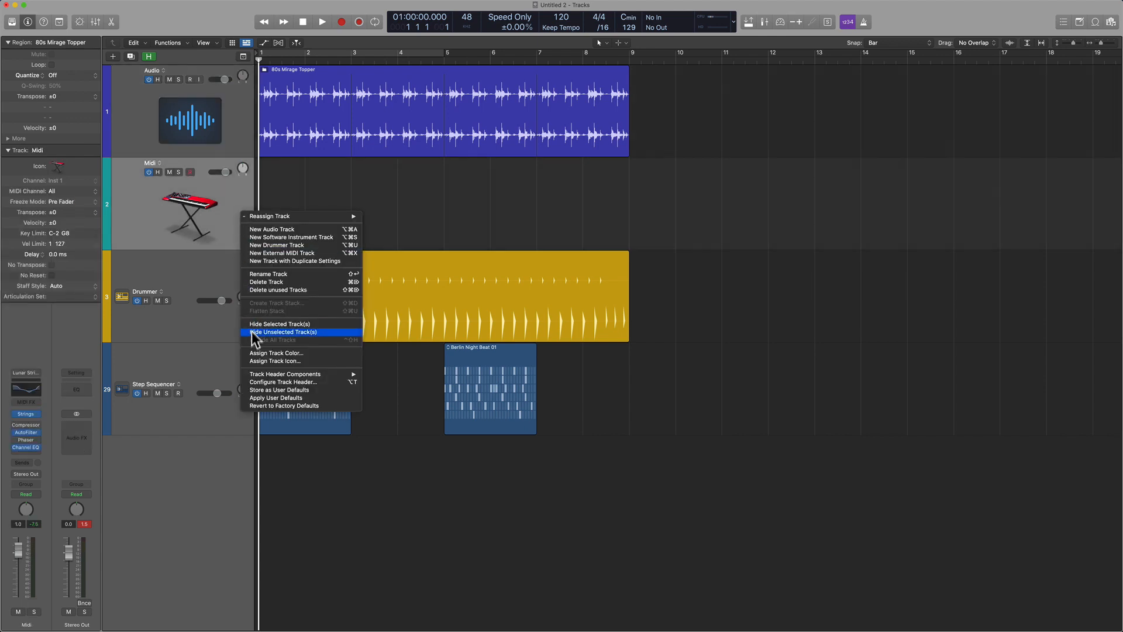
click(312, 382)
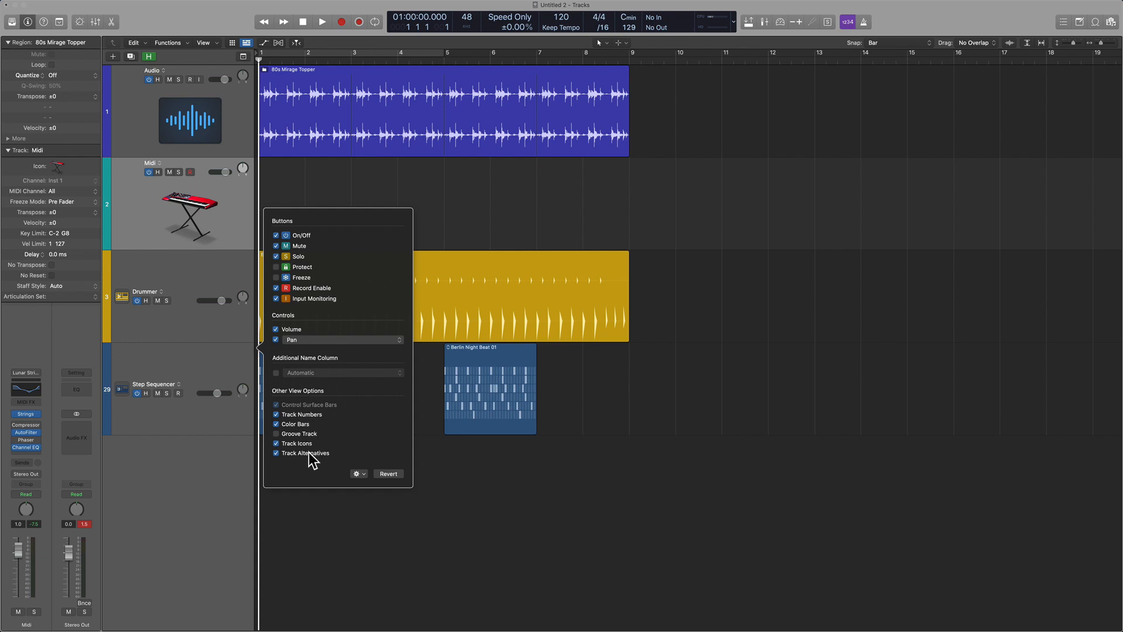
click(201, 205)
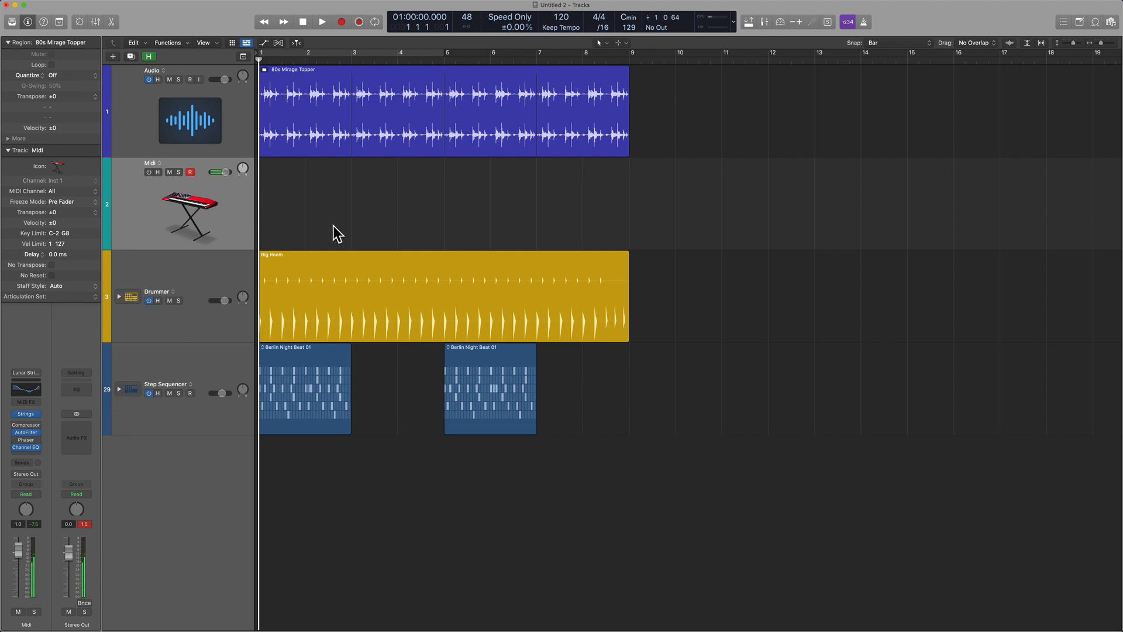
Capture the just-played performance as a region on the Midi track and switch the track on
key(shift+r)
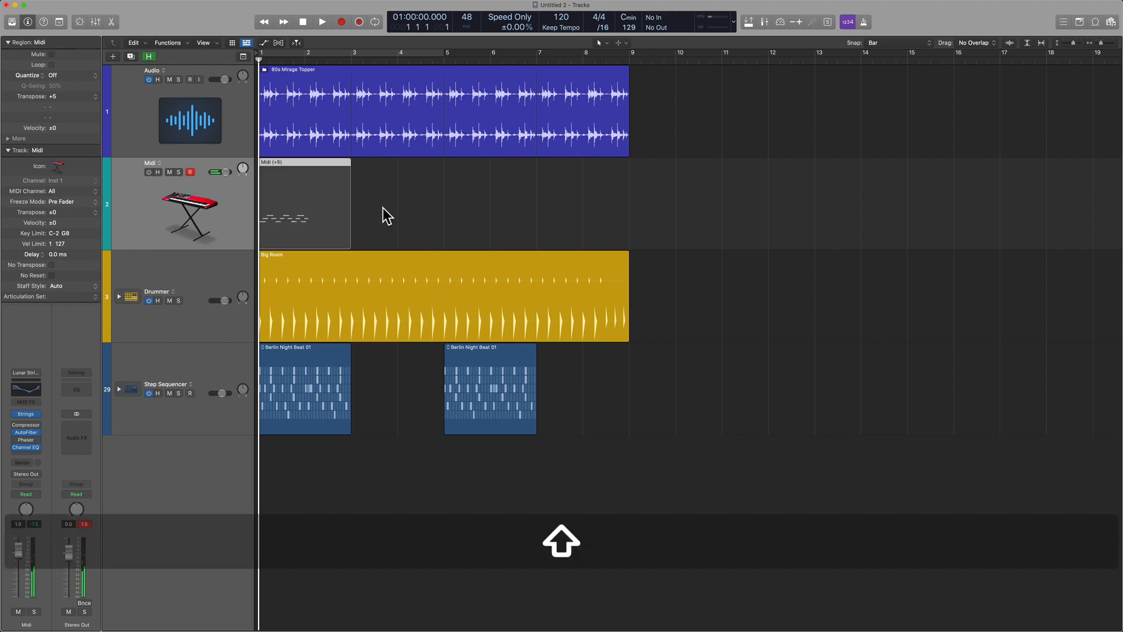
click(149, 172)
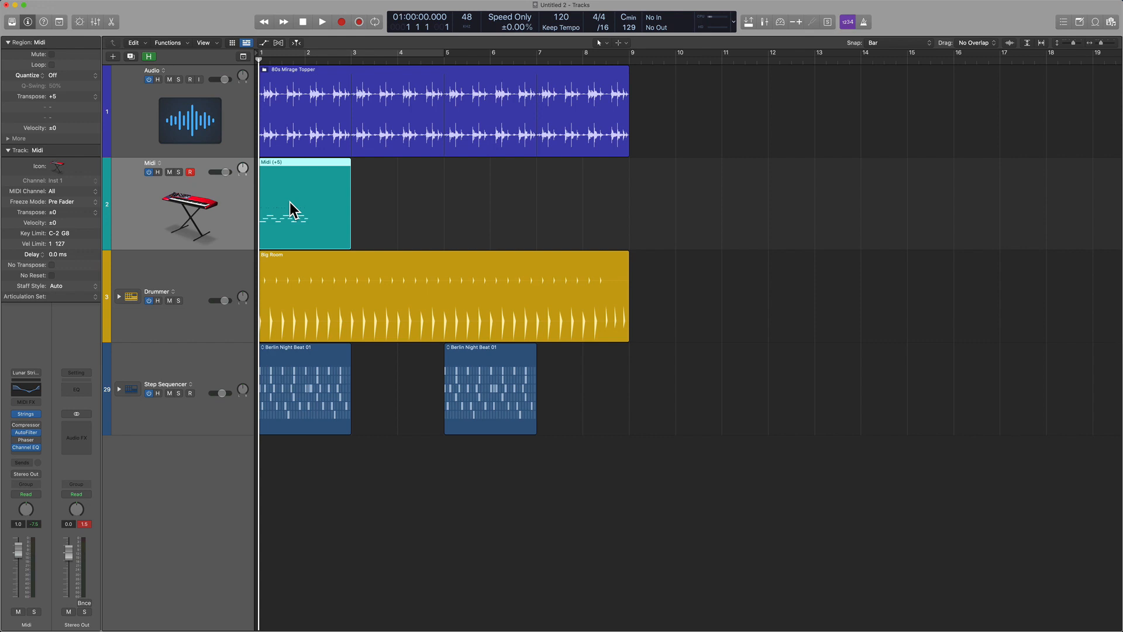
Try copying the Midi region onto a new Alchemy software instrument track, and undo both the copy and the new track
key(alt+super+n)
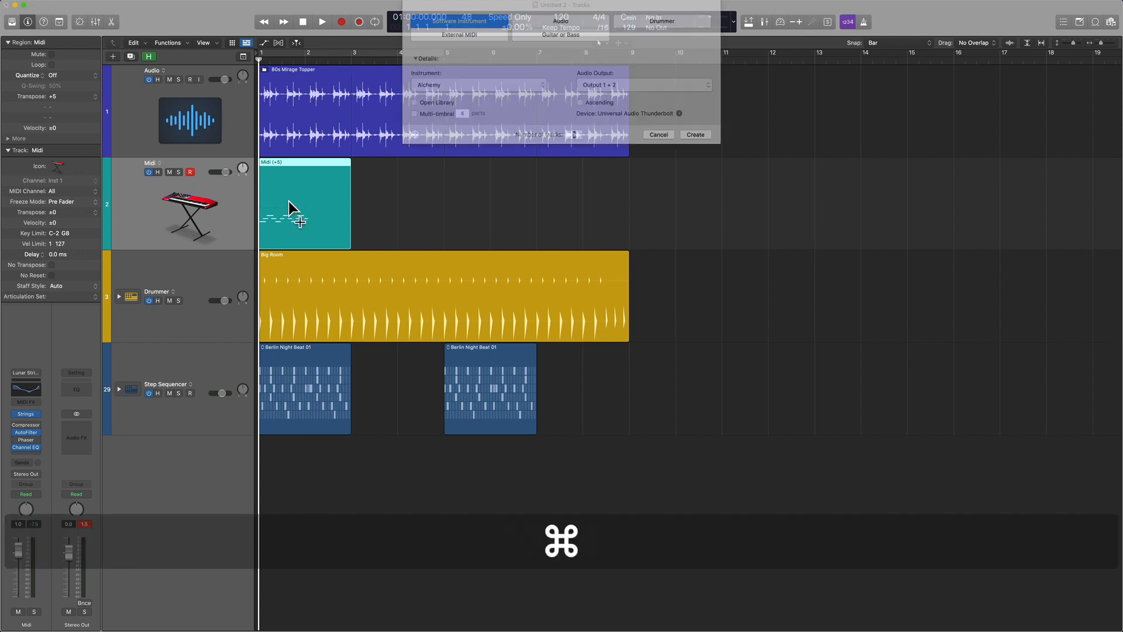
key(Return)
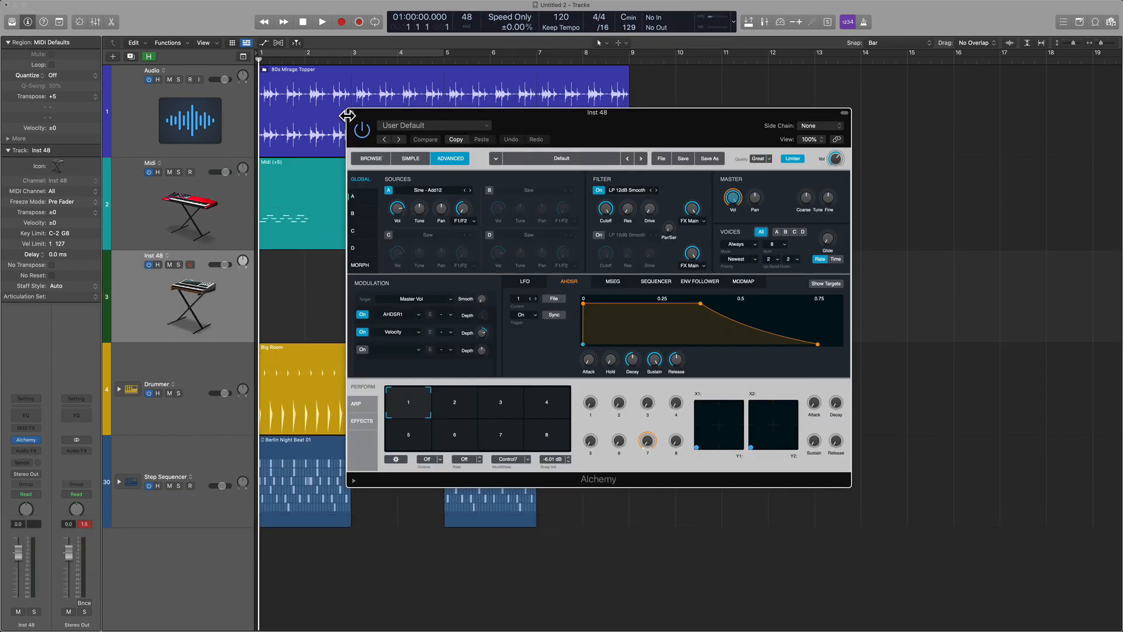
click(351, 112)
drag(305, 230, 304, 286)
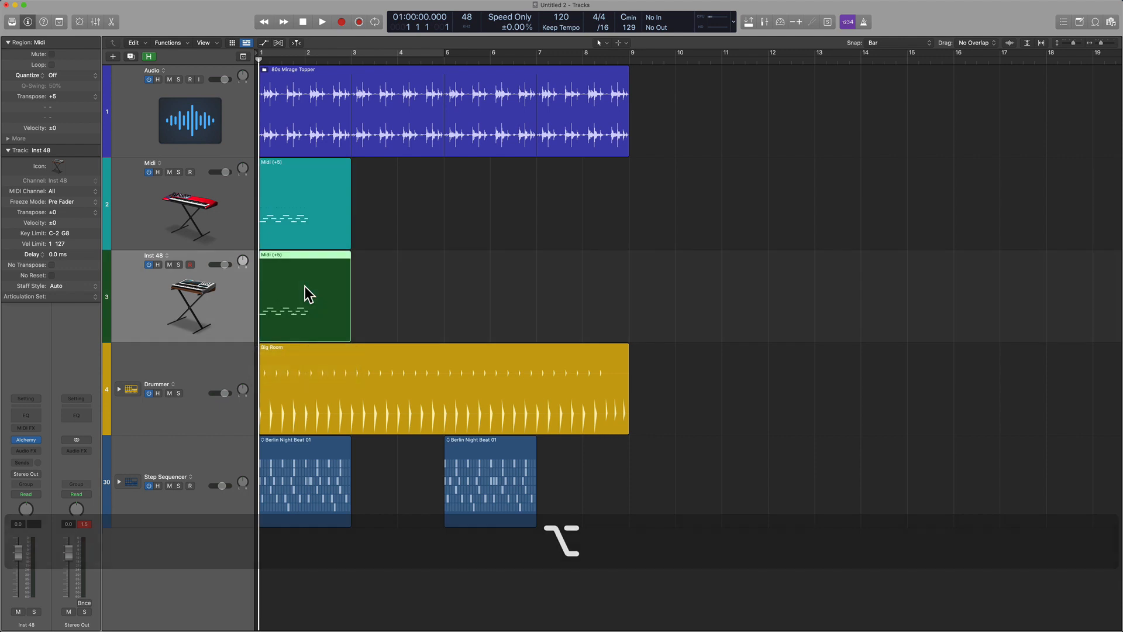
key(super+z)
key(super+z)
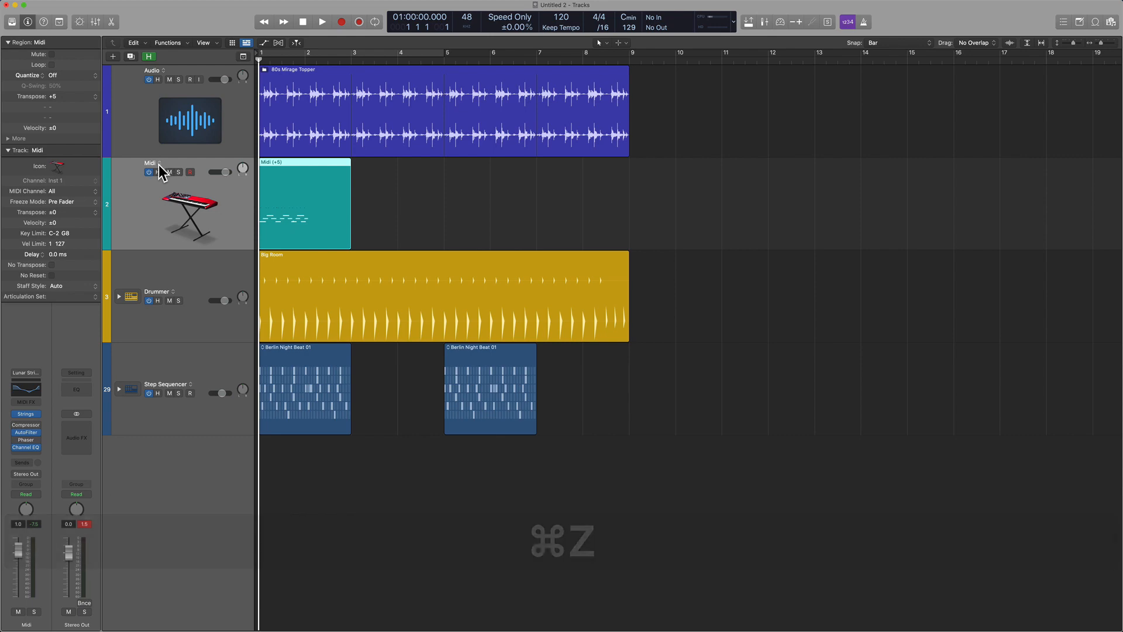
Create a new track alternative on the Midi track and switch back to alternative A
key(ctrl+alt+super)
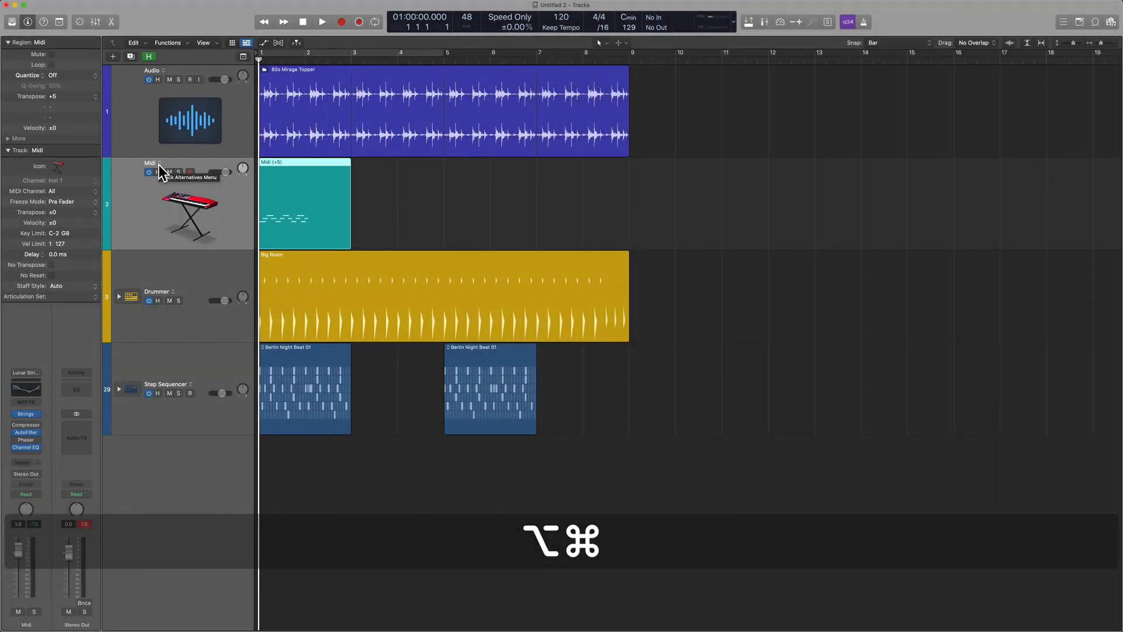
click(160, 164)
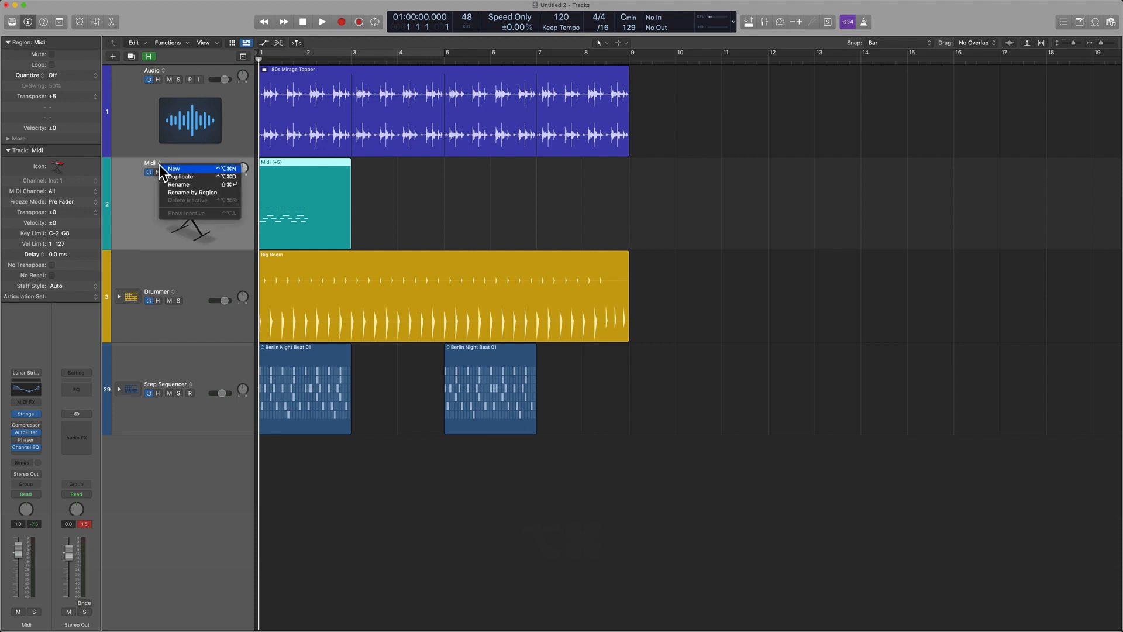
click(197, 167)
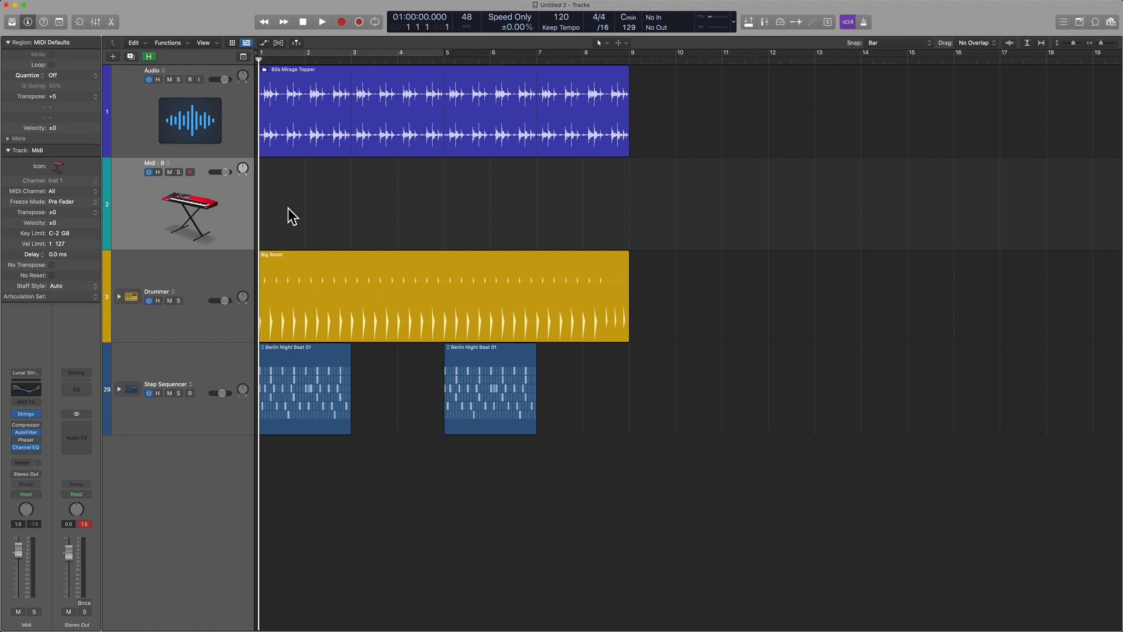
click(167, 164)
click(186, 175)
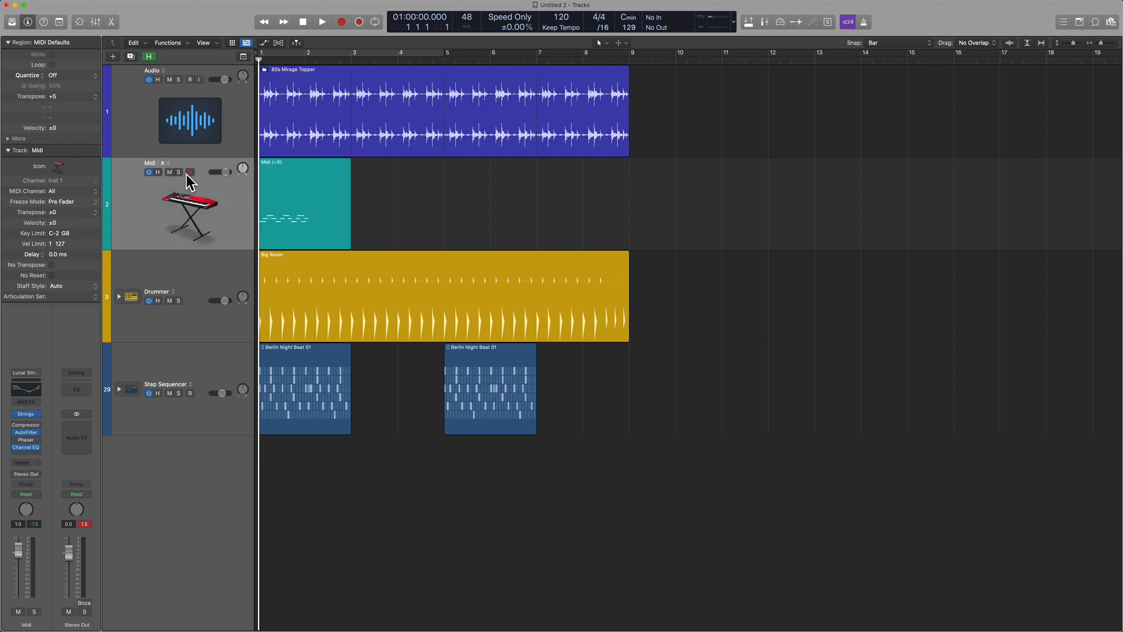
Switch the Midi track to alternative B and capture the just-played performance as a region on it
click(170, 164)
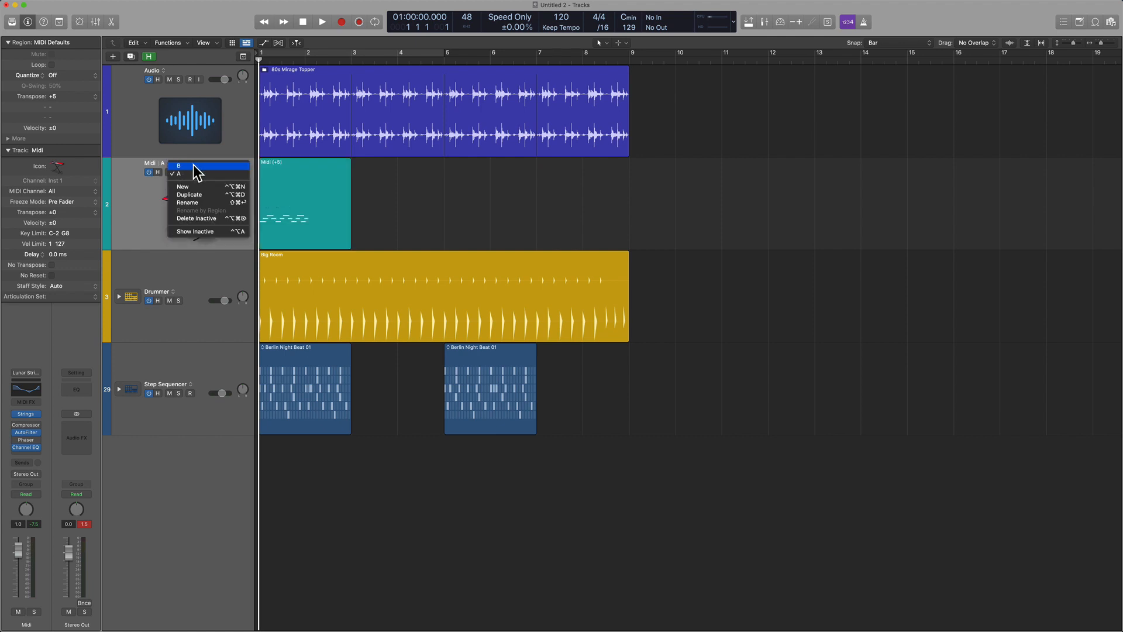
click(194, 166)
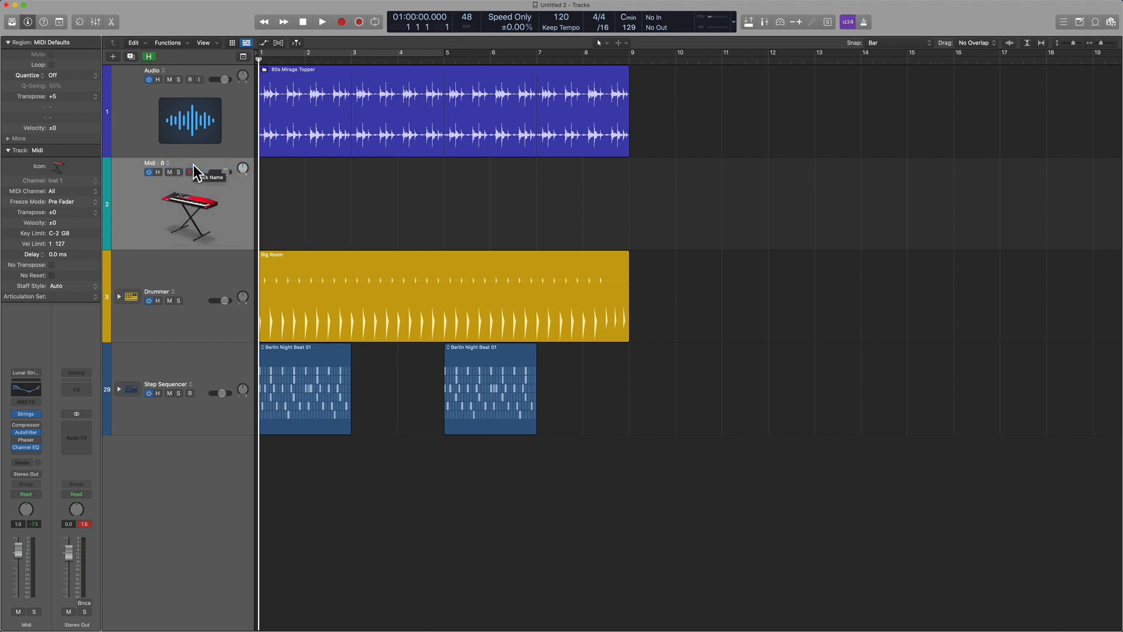
key(Return)
key(shift+r)
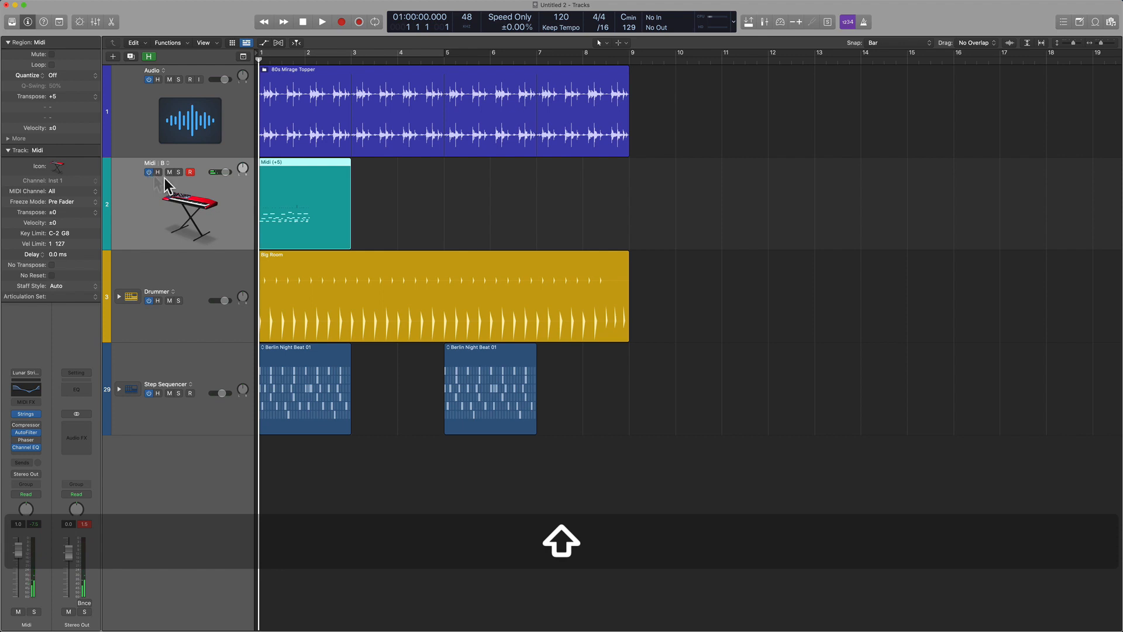
Compare the Midi track's alternatives by switching to A and returning to B
click(168, 163)
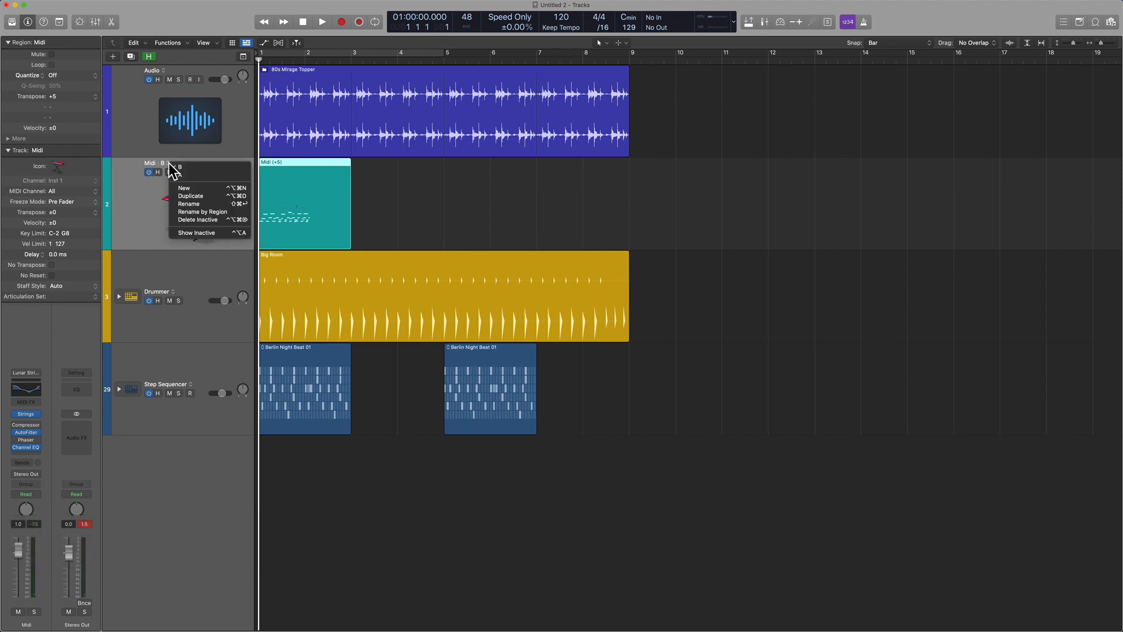
click(188, 174)
click(169, 164)
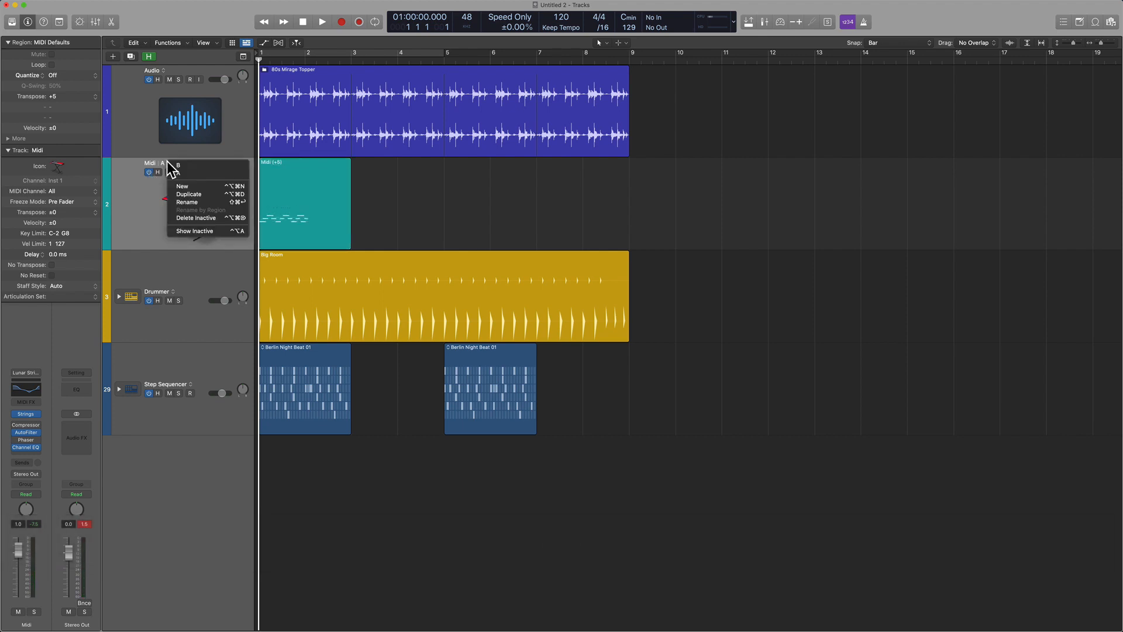
click(190, 166)
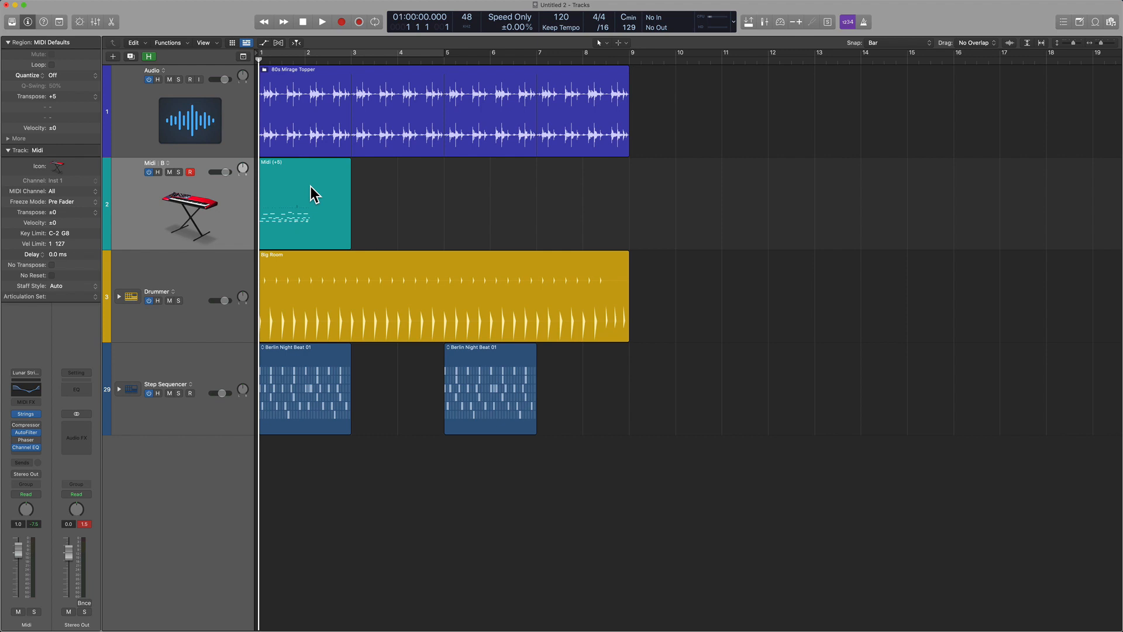
Delete the Midi track's inactive alternatives and undo the deletion
click(167, 162)
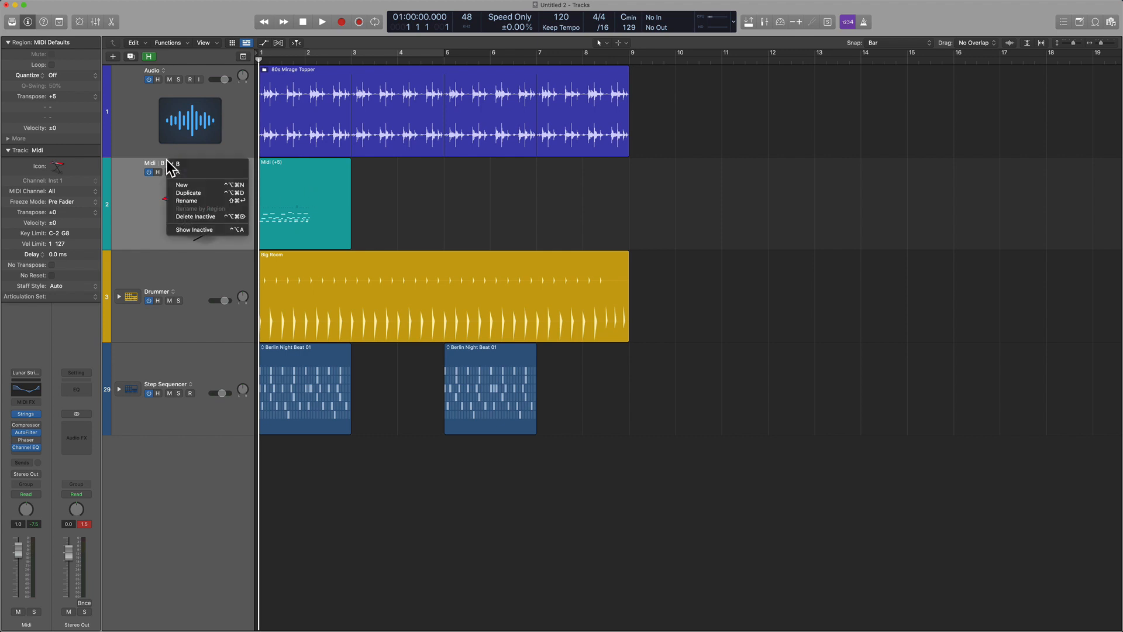
click(217, 217)
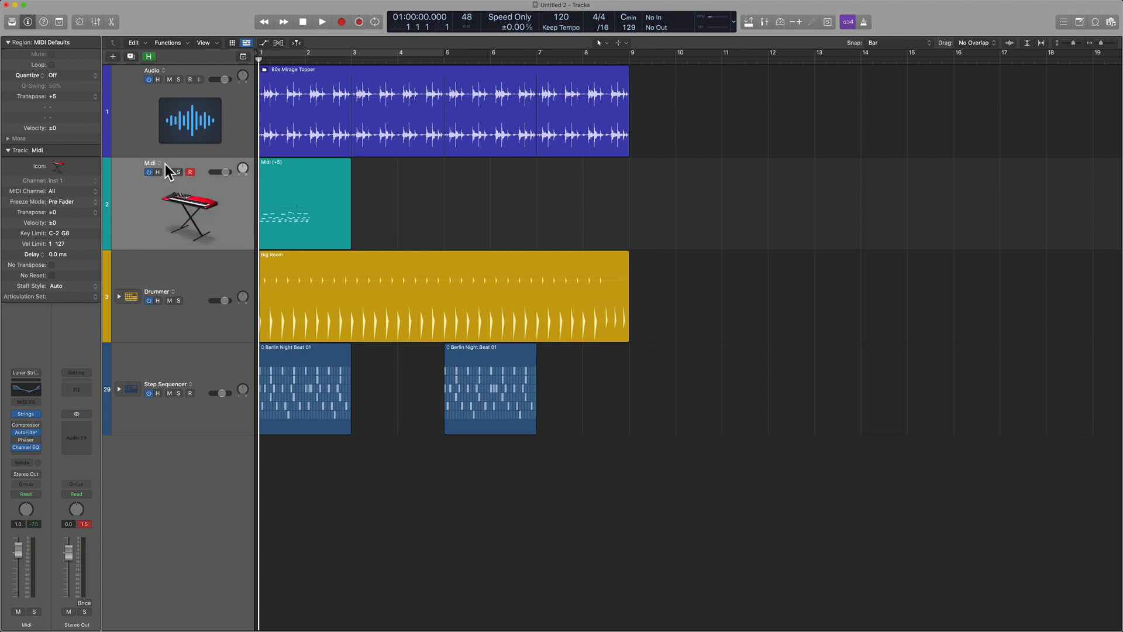
key(super+z)
Switch the Midi track from alternative B to alternative A
click(165, 163)
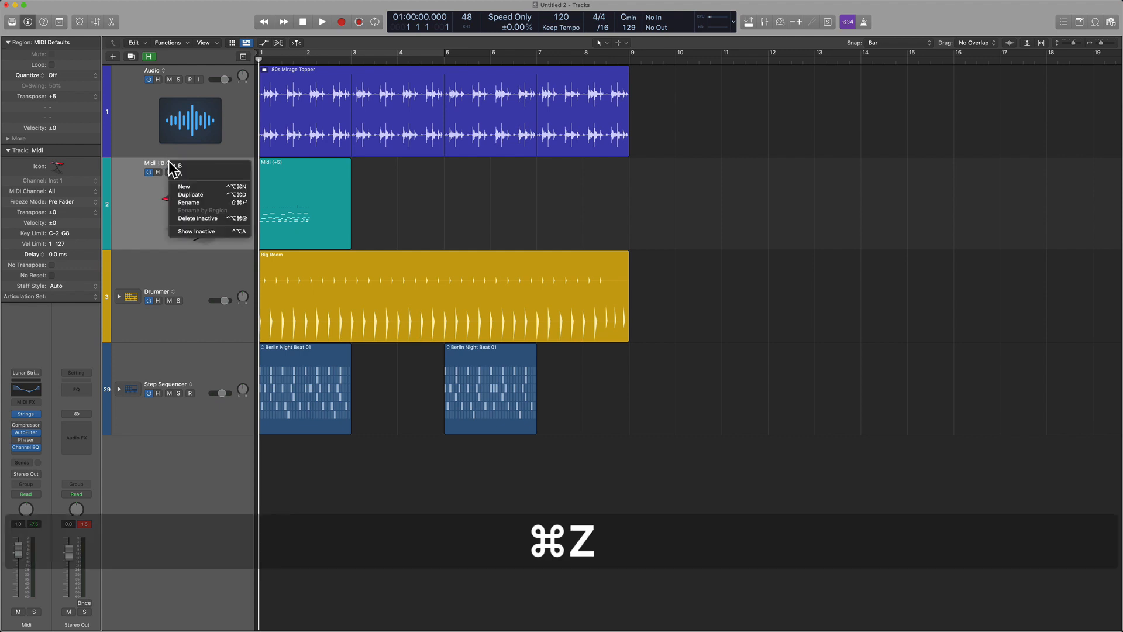
click(202, 173)
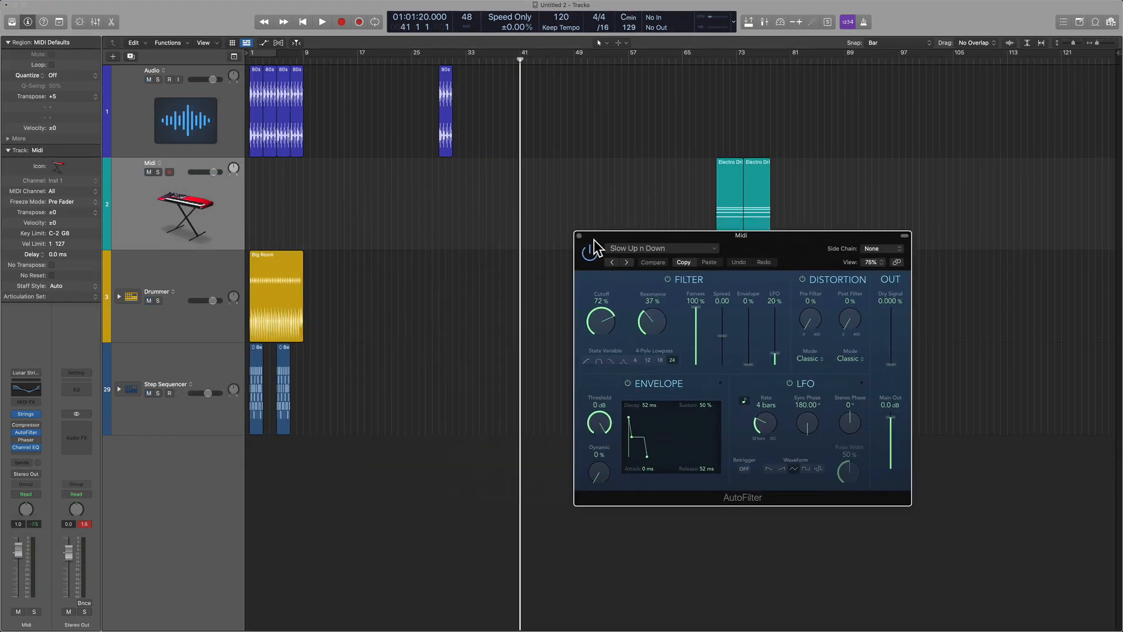
Move the AutoFilter window aside and configure the track headers to show the On/Off and Freeze buttons, leaving Protect disabled
drag(594, 246, 698, 276)
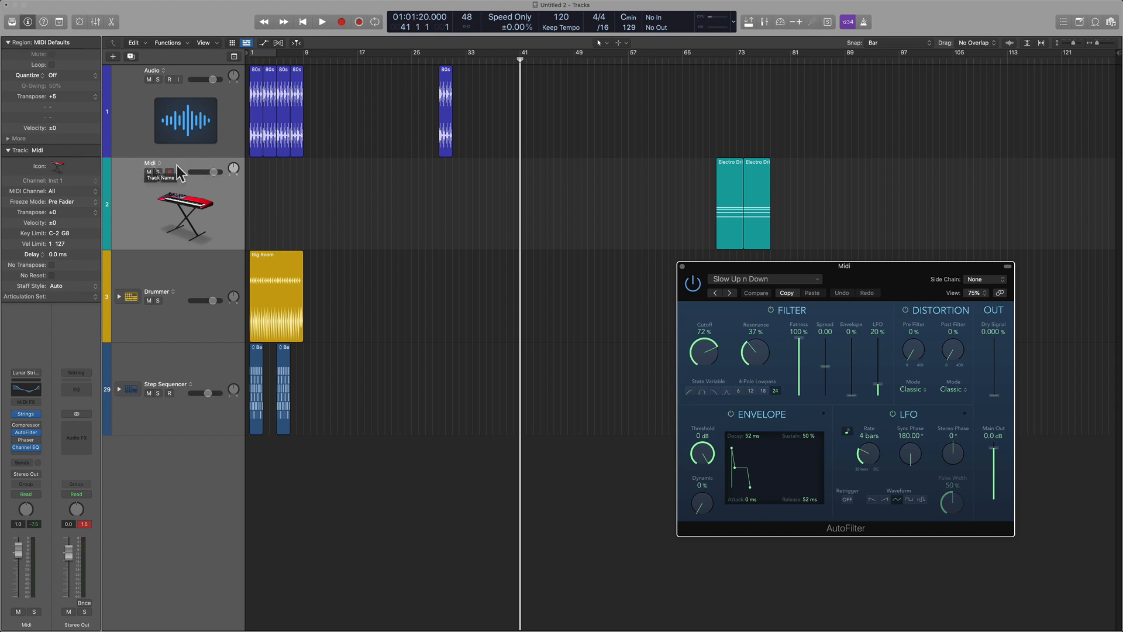
right_click(234, 198)
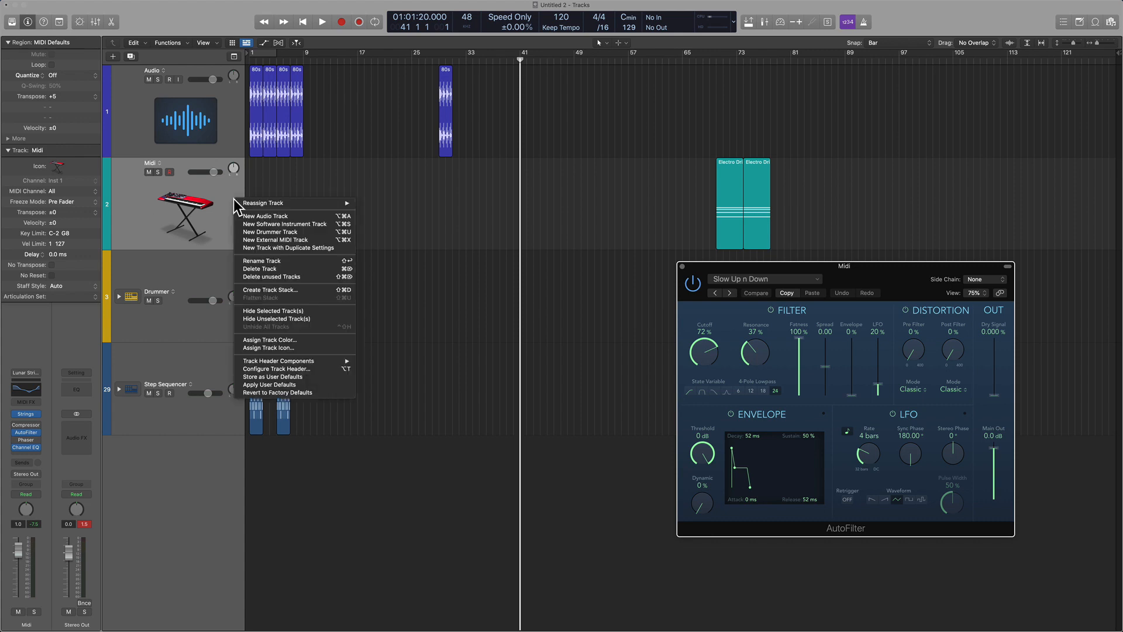
click(304, 370)
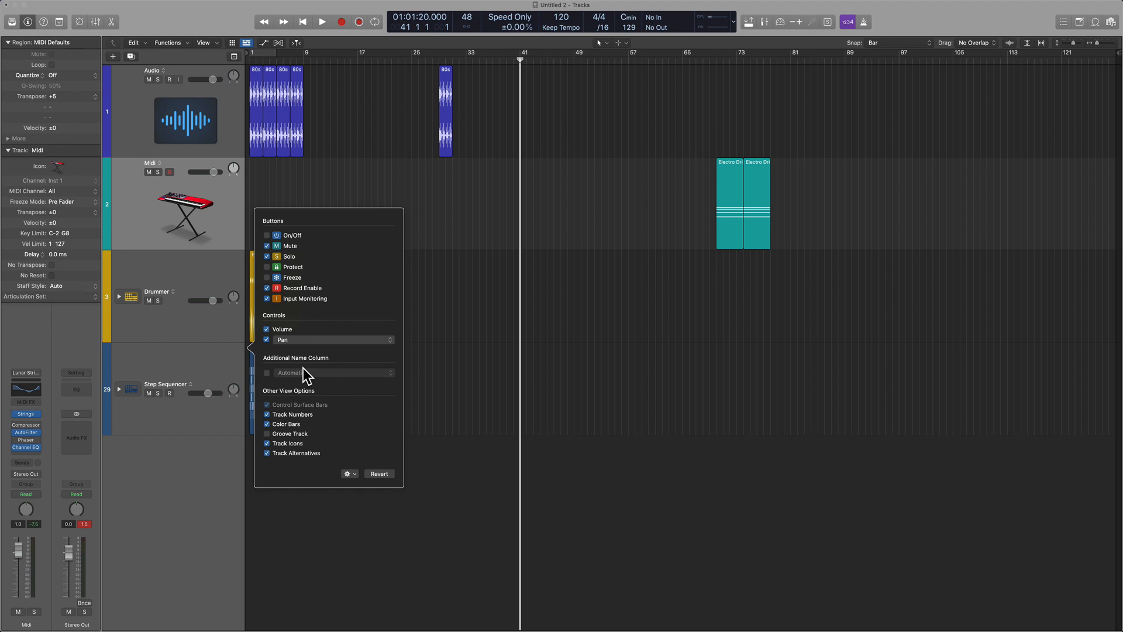
click(288, 234)
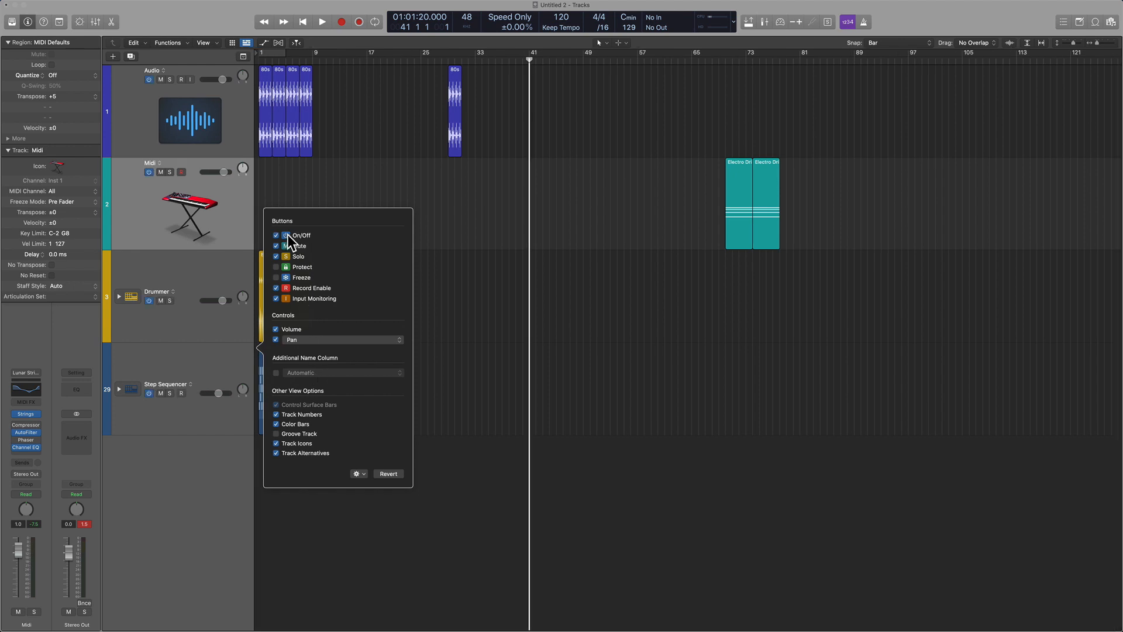
click(296, 267)
click(298, 266)
click(299, 276)
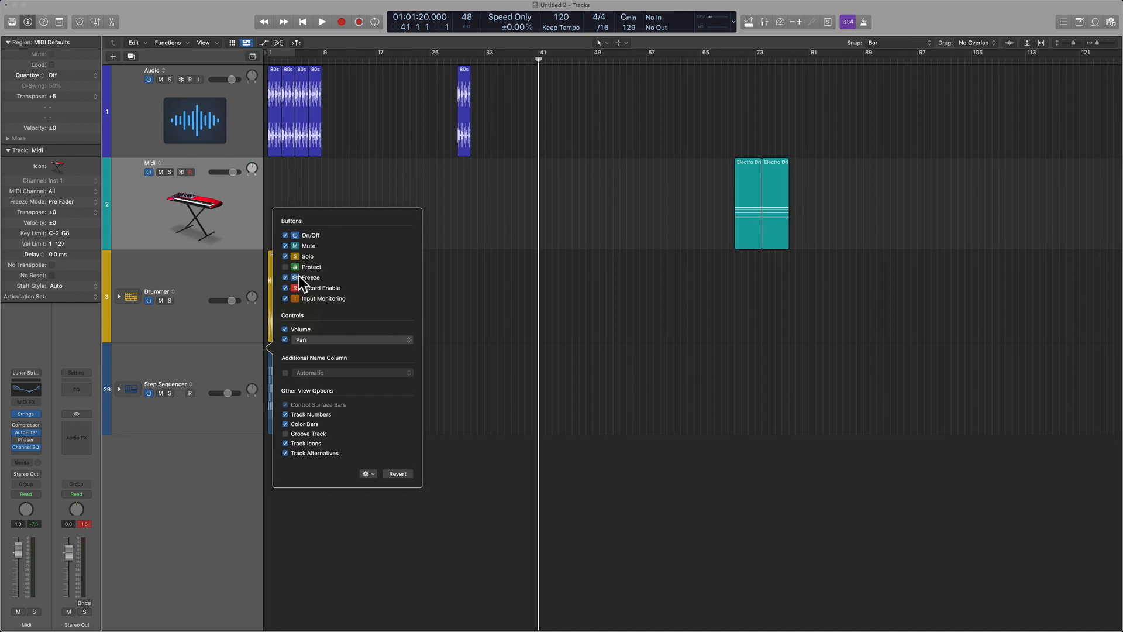
Remove the Freeze button from the track headers and close the header configuration
click(301, 275)
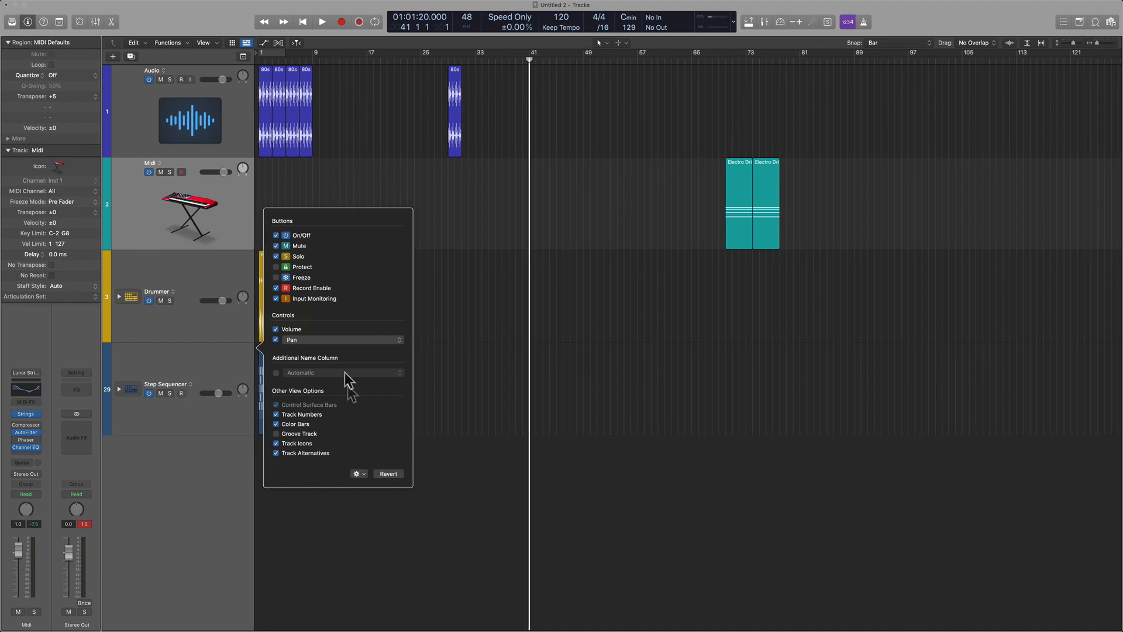
click(359, 473)
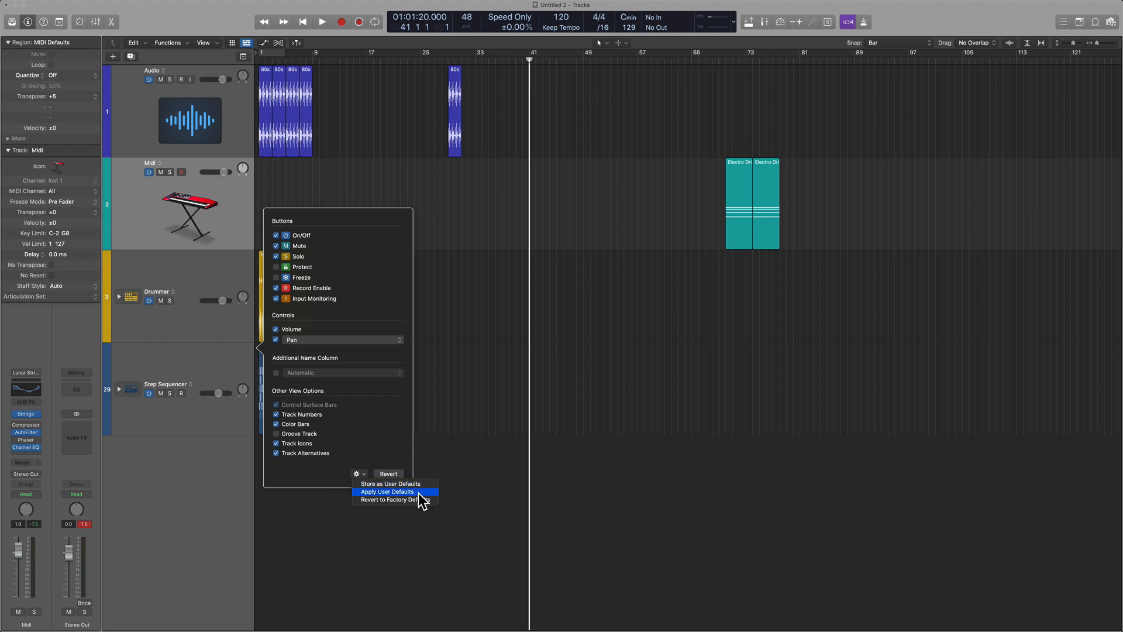
click(609, 427)
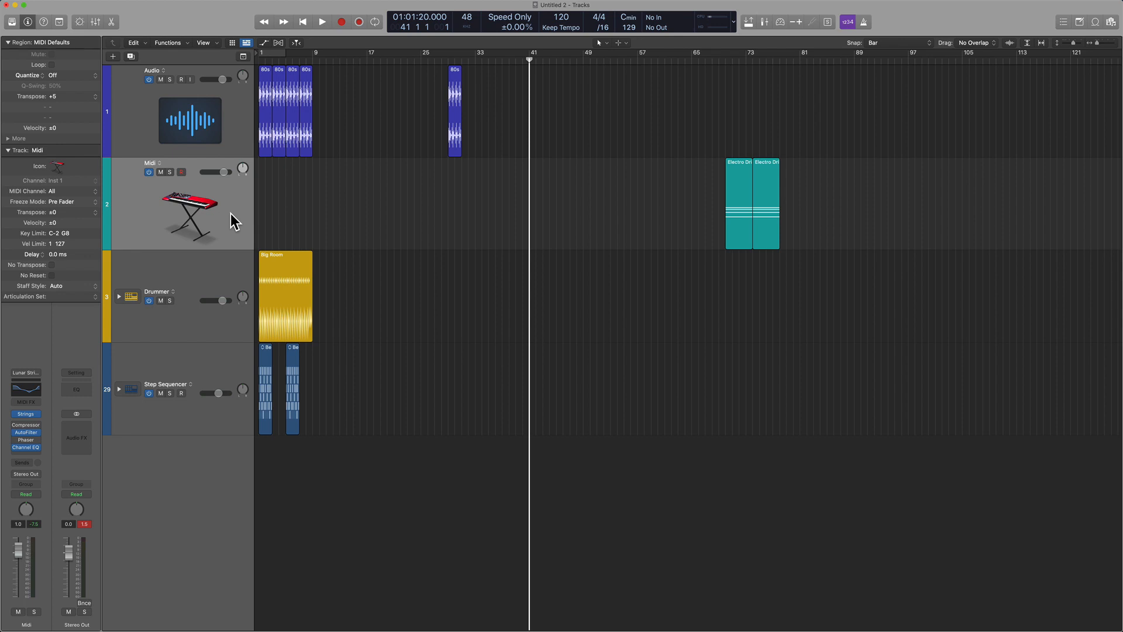
Hide the Midi track and toggle the display of hidden tracks, leaving hidden tracks shown
key(ctrl+h)
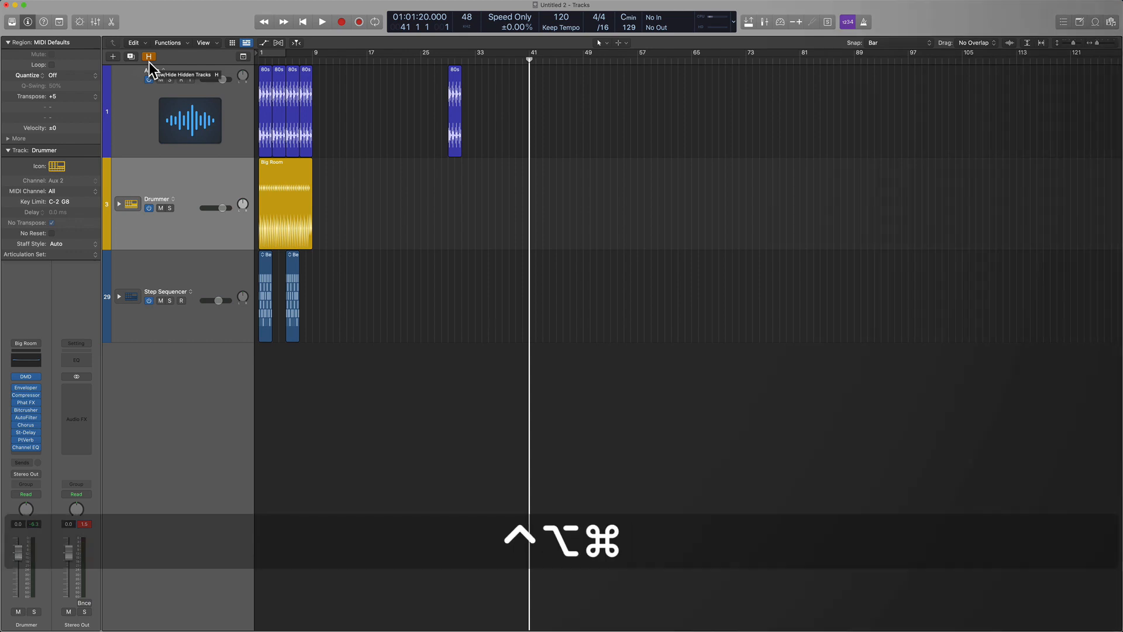
key(ctrl+alt+super+m)
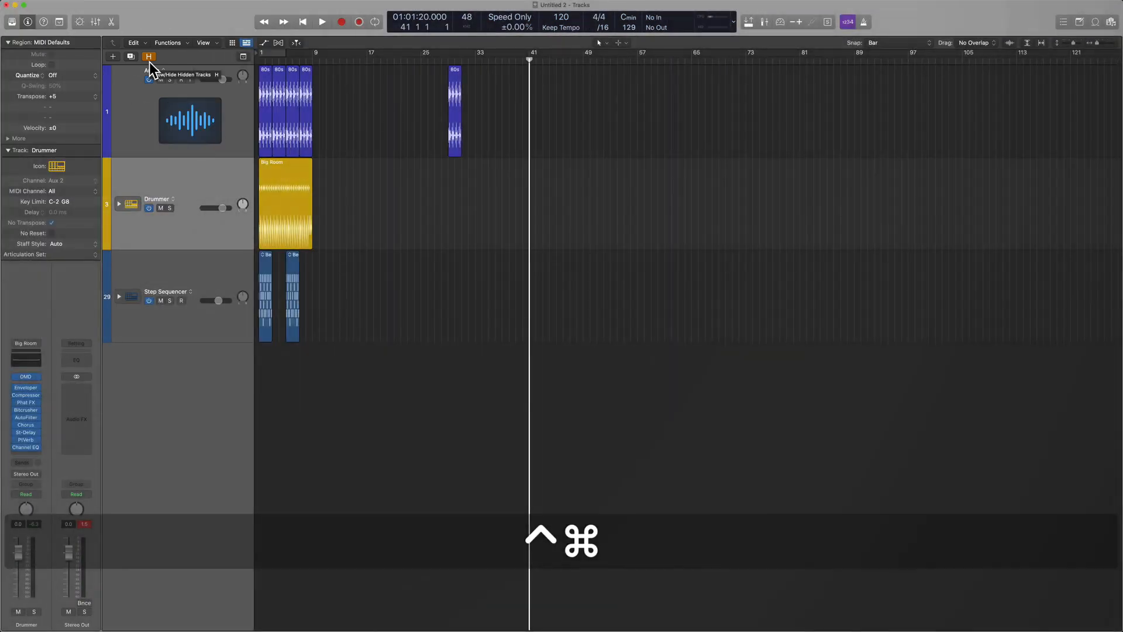
key(h)
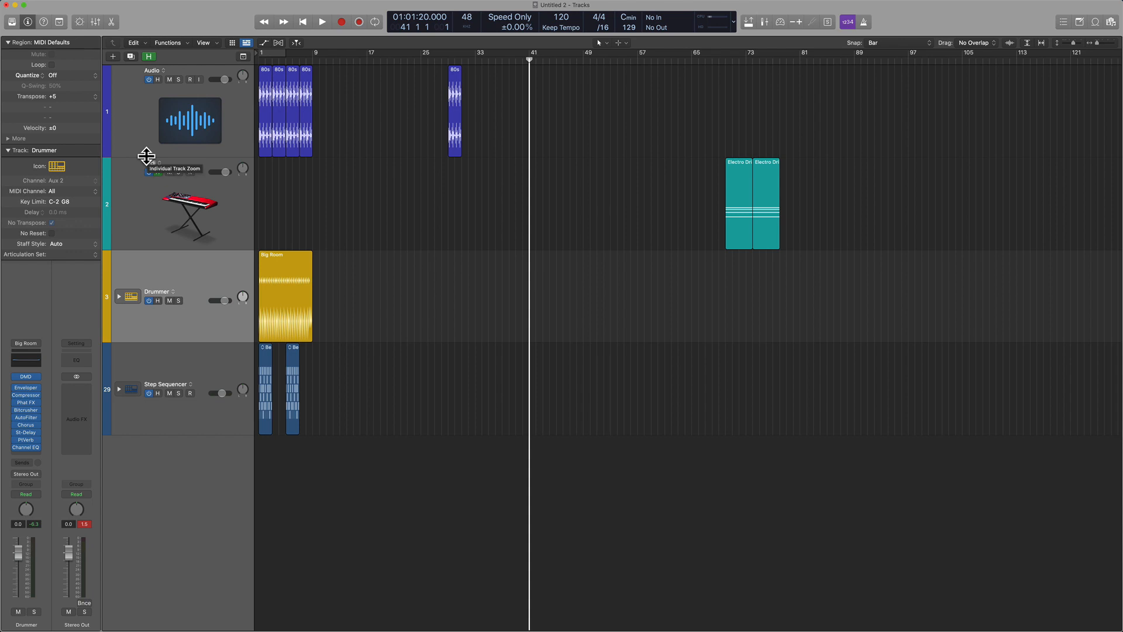
key(h)
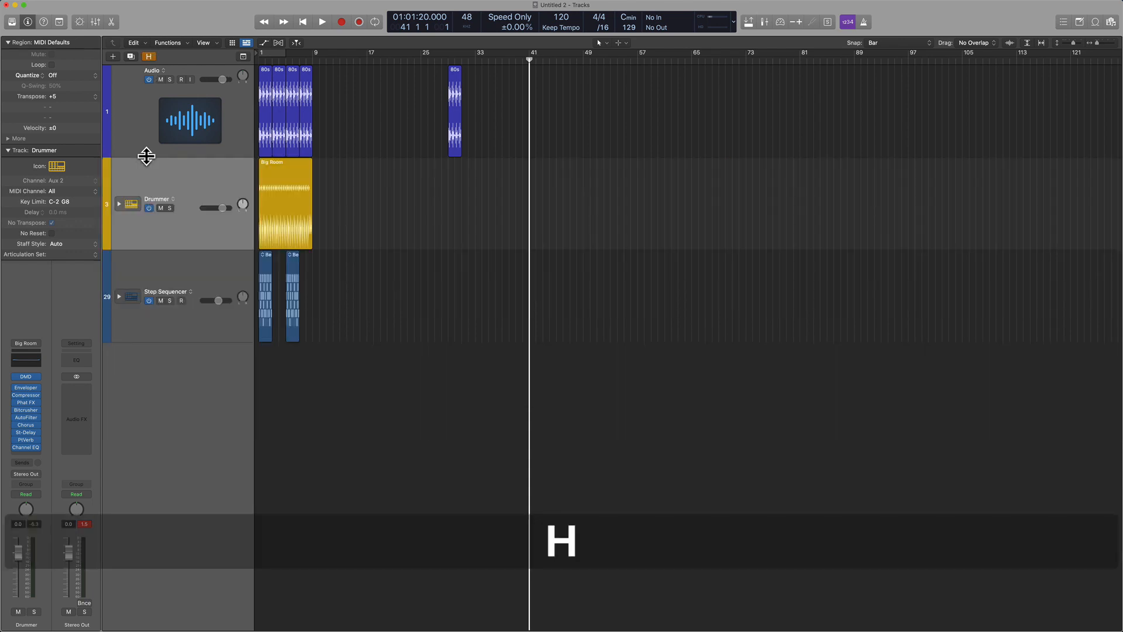
key(h)
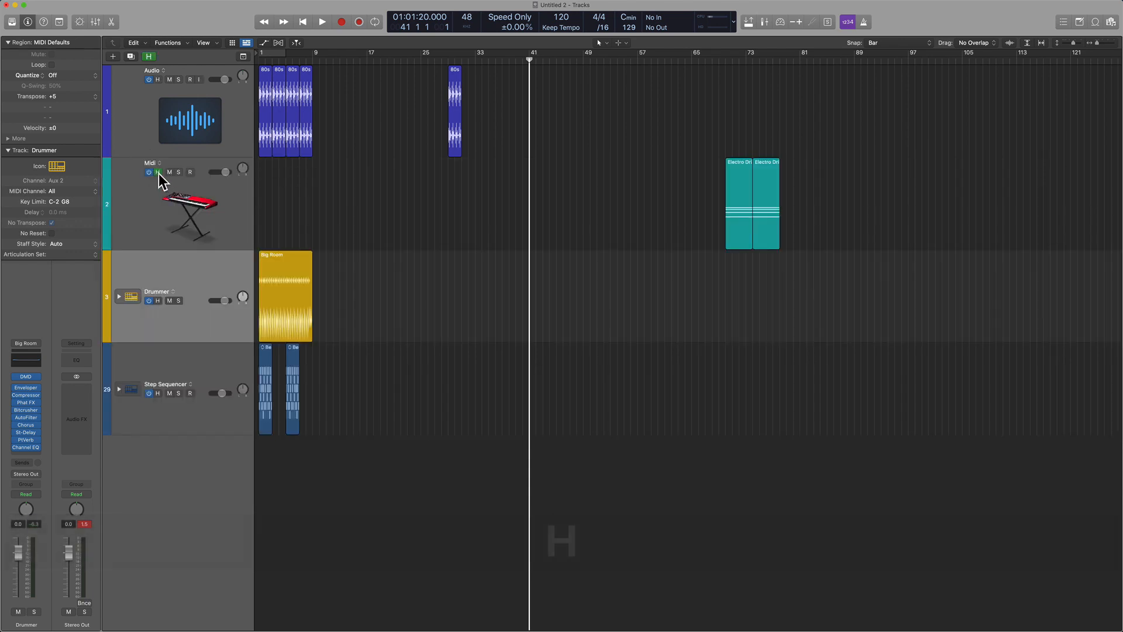
Unhide the Midi track, and switch its hide setting on and off once more
click(157, 173)
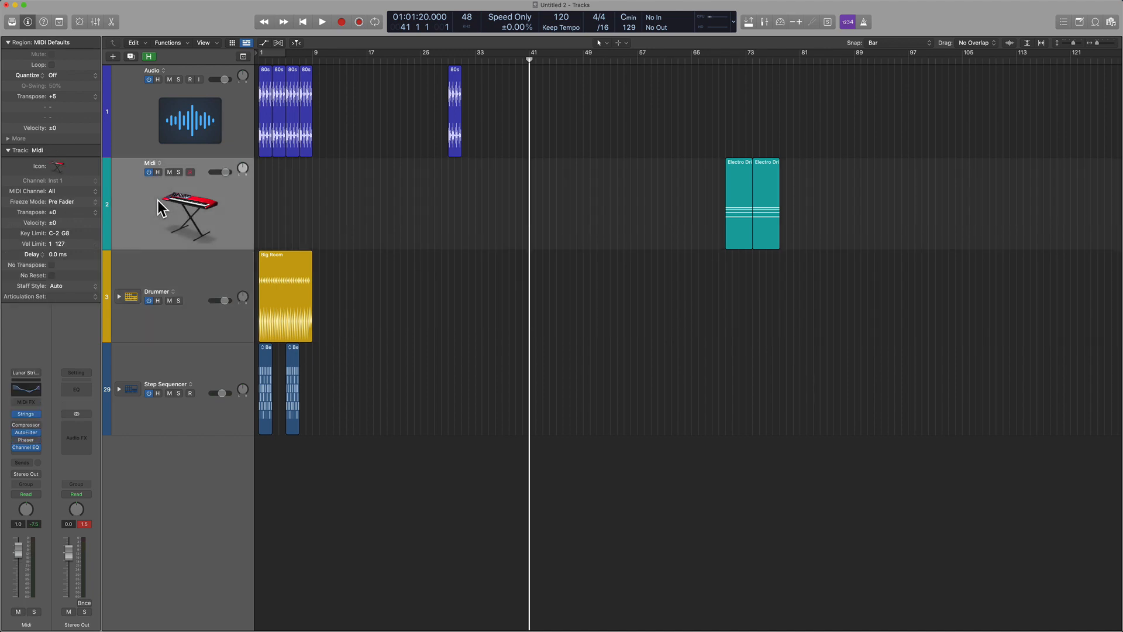
key(ctrl+h)
key(ctrl+h)
Pack the four 80s Mirage Topper regions at the start of the Audio track into a folder
key(super+Right)
key(super+Right)
key(super+Right)
key(super+Right)
key(super+Right)
scroll(381, 186, left, 20)
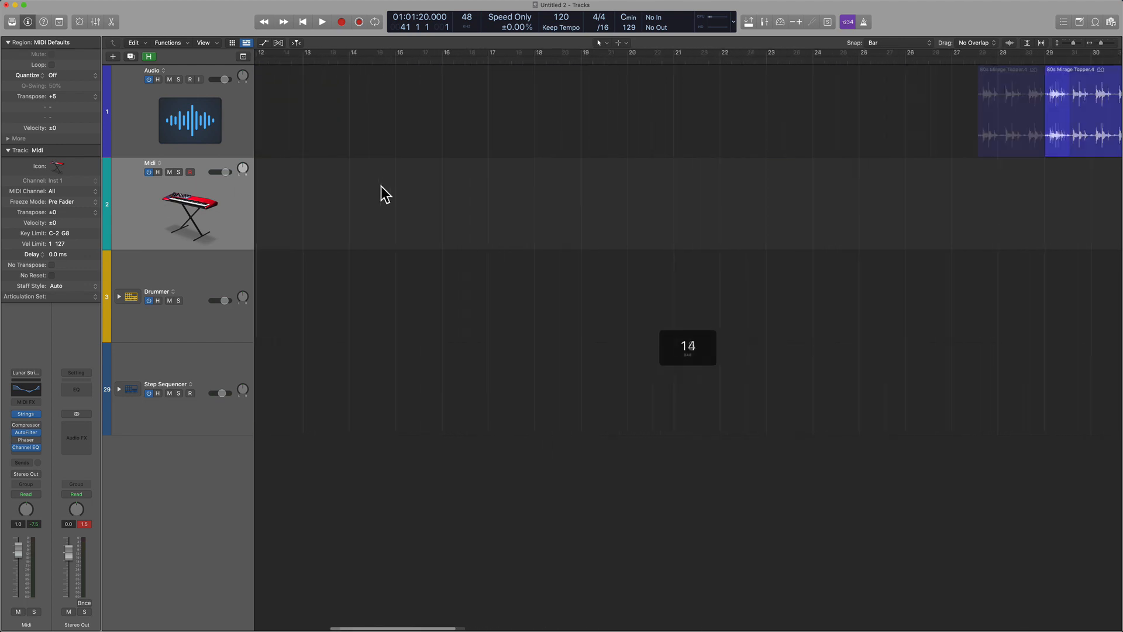
drag(627, 214, 283, 110)
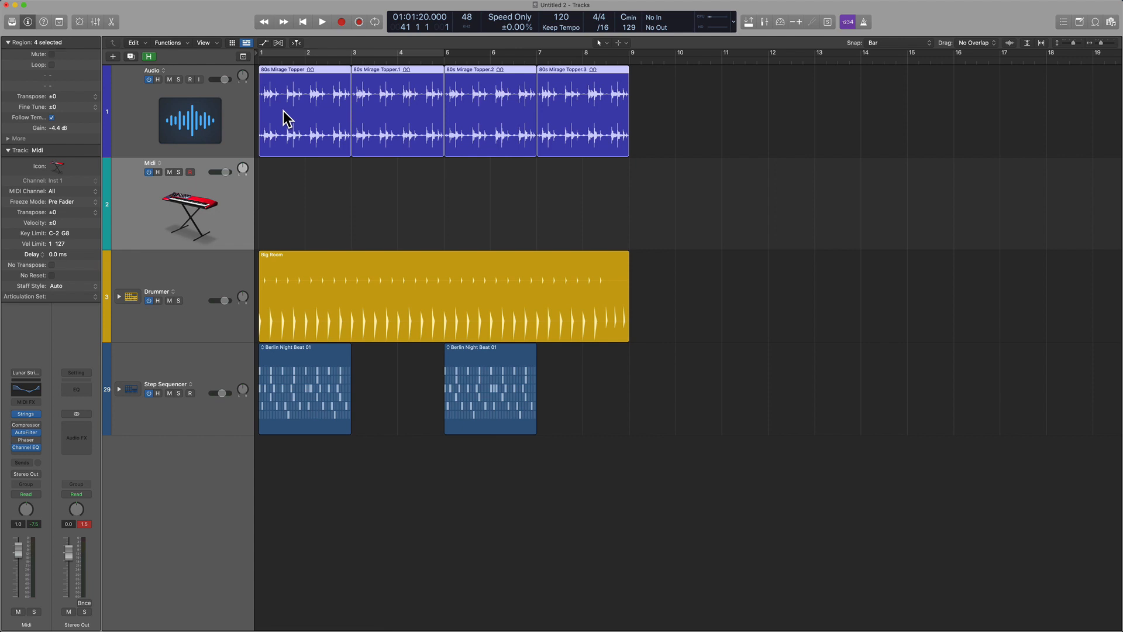
right_click(283, 111)
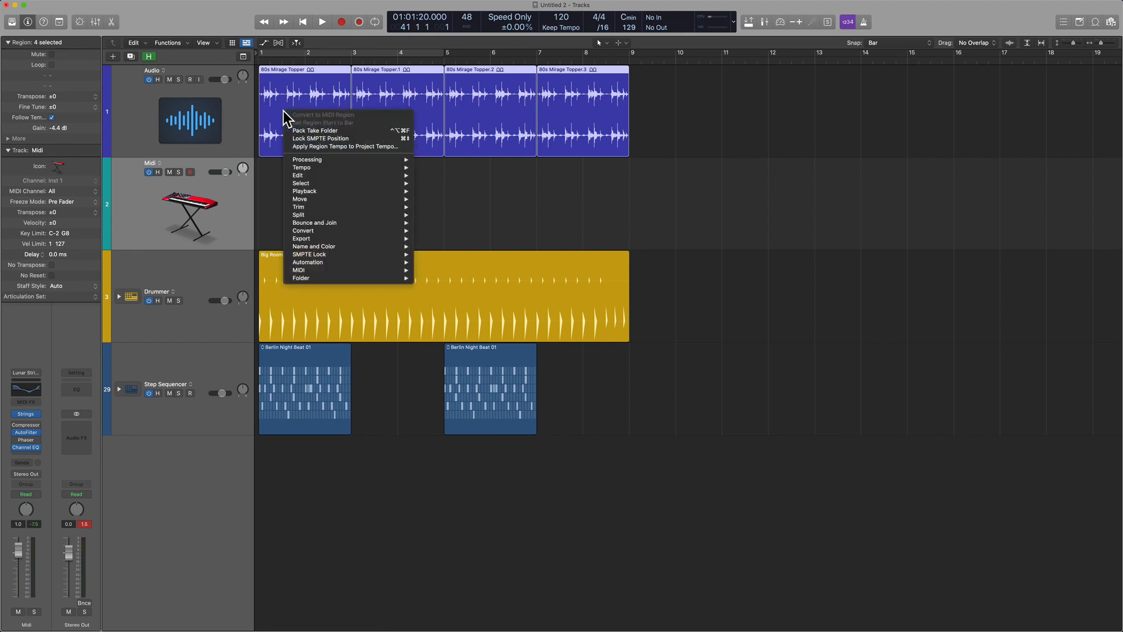
mouse_move(343, 279)
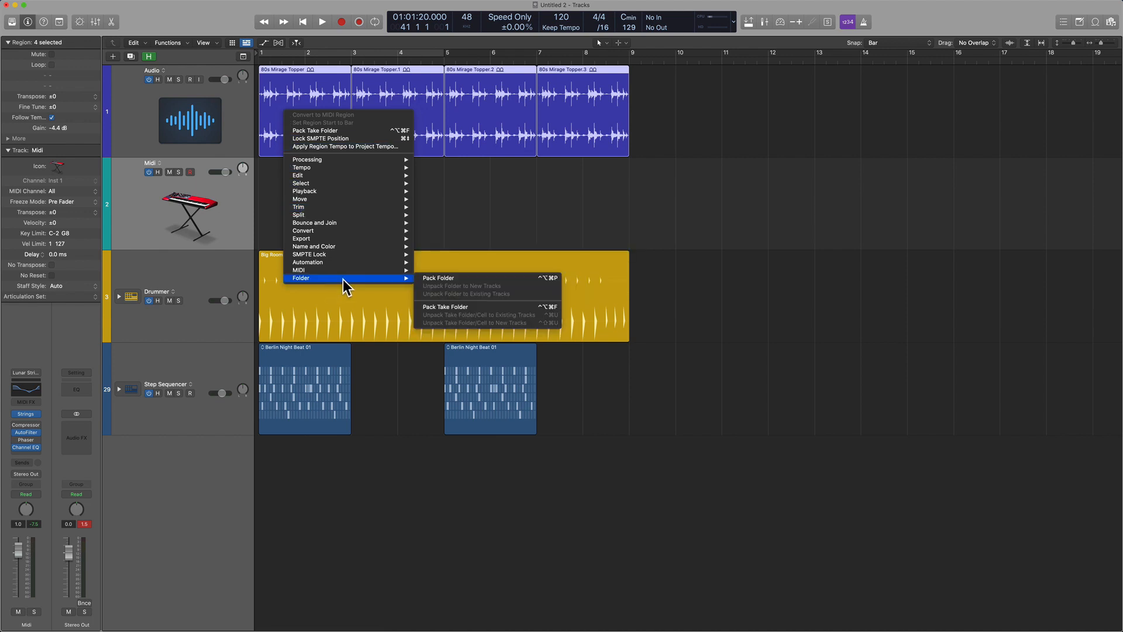
click(441, 279)
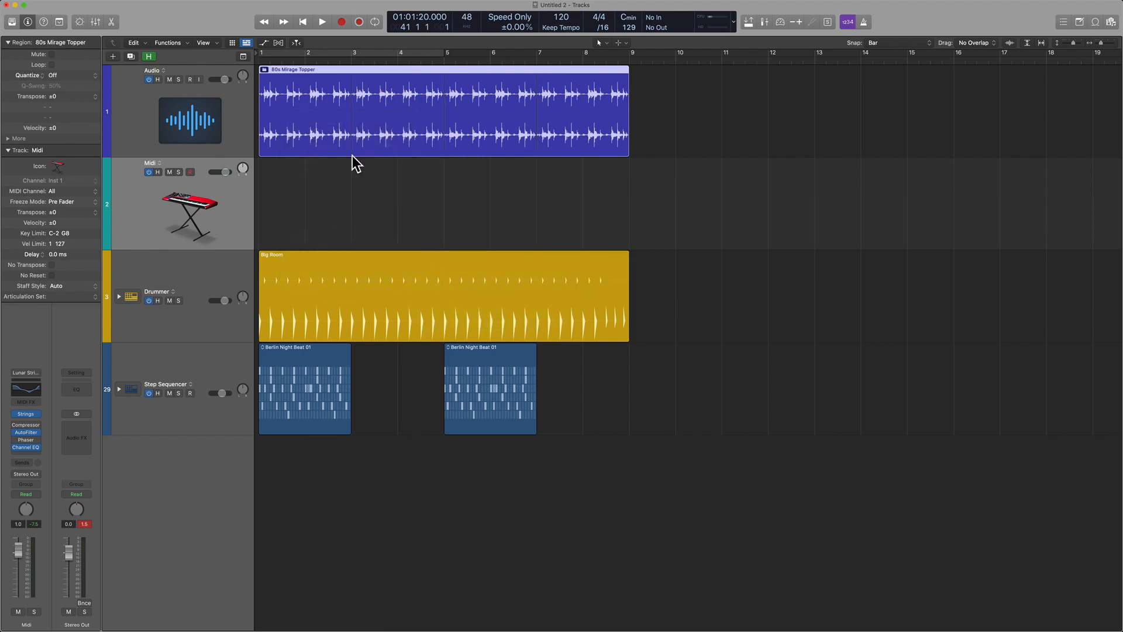
Nest the 80s Mirage Topper folder inside another folder, and open the outer folder to view its contents before returning to the main tracks
right_click(338, 101)
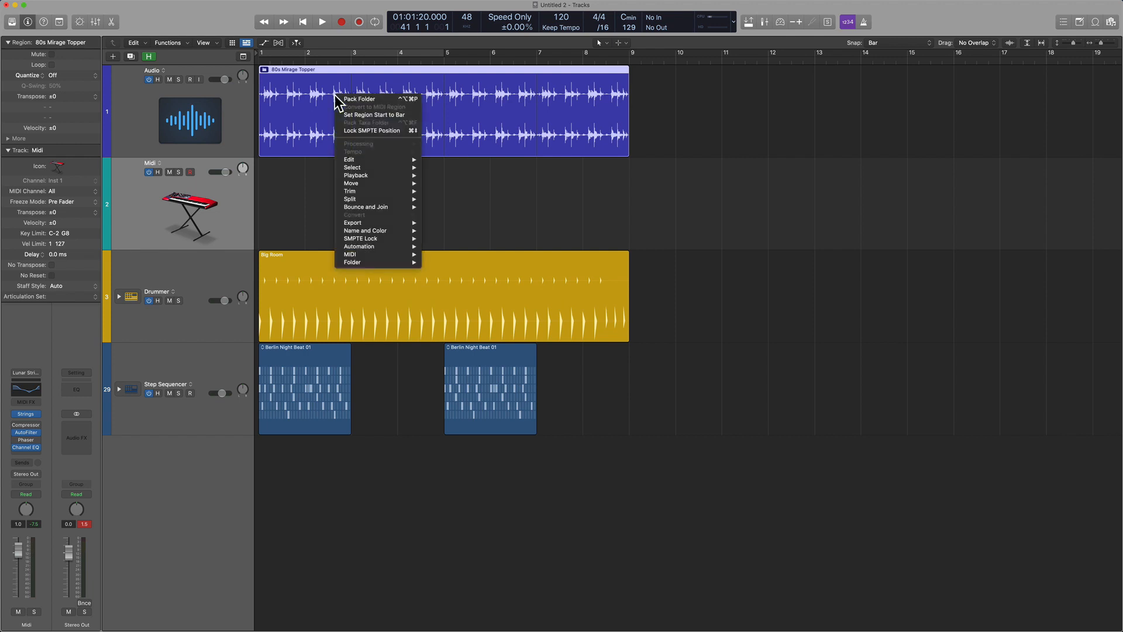
click(345, 99)
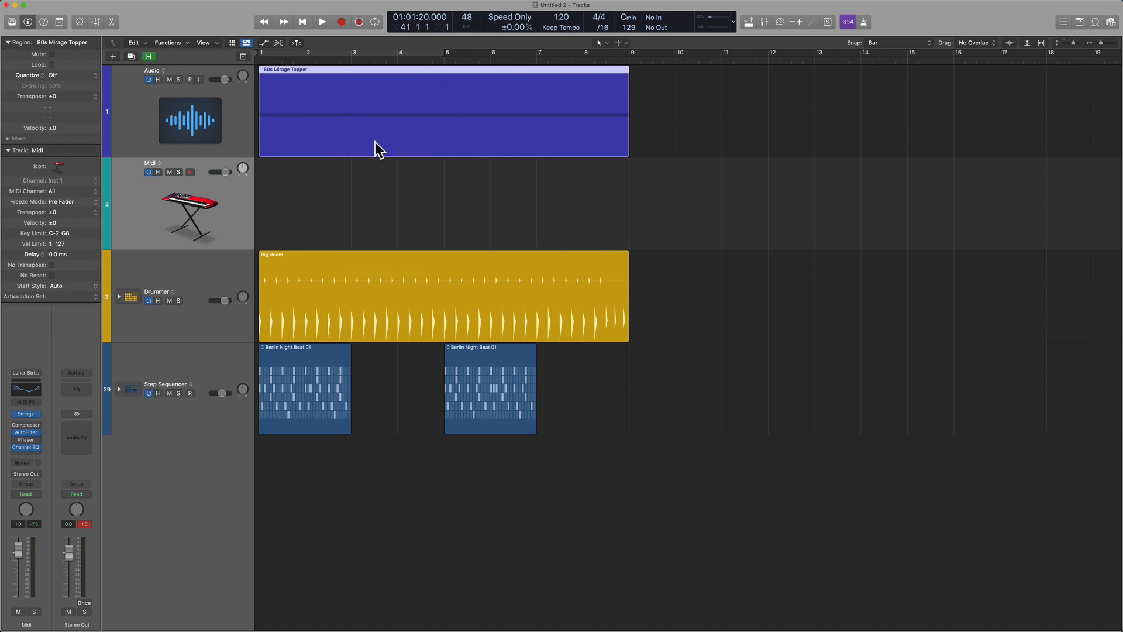
click(410, 184)
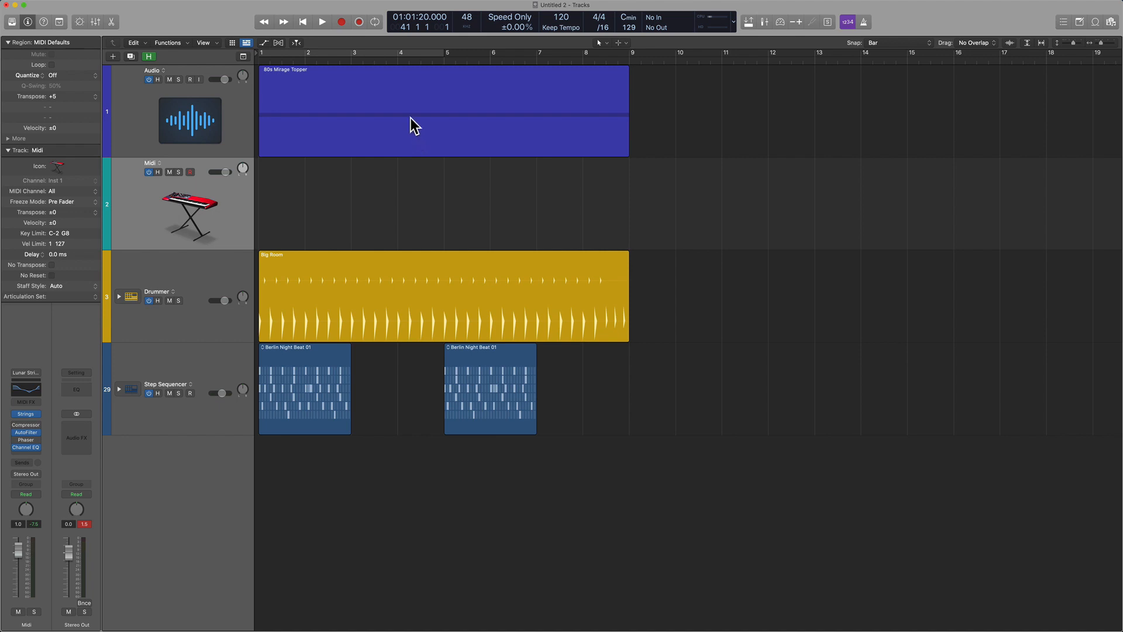
double_click(411, 119)
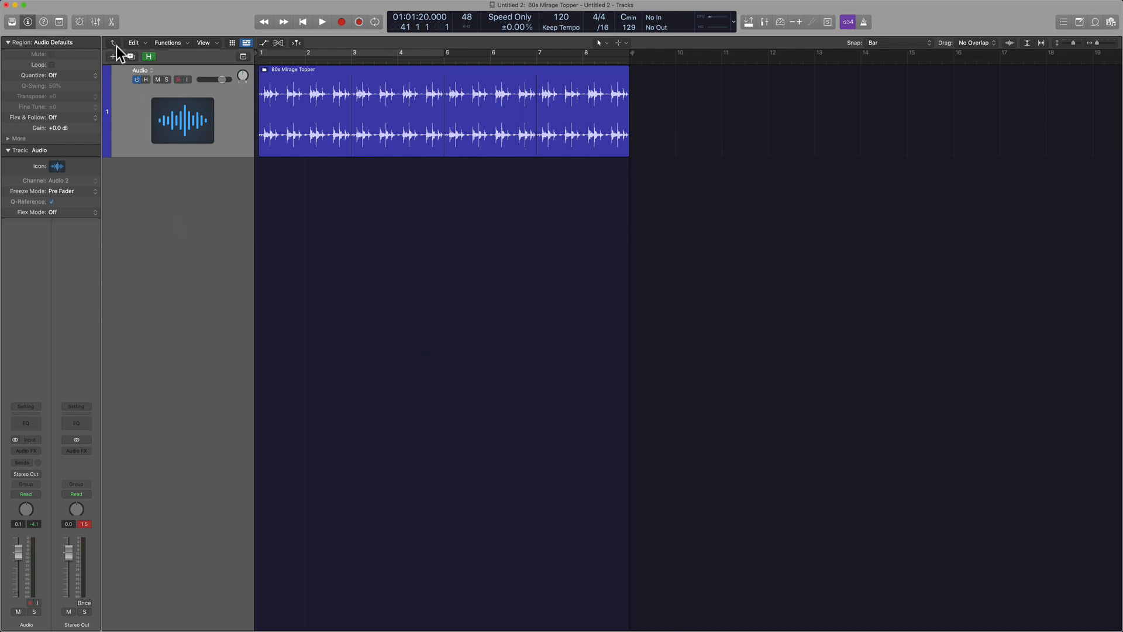
key(ctrl+alt+super)
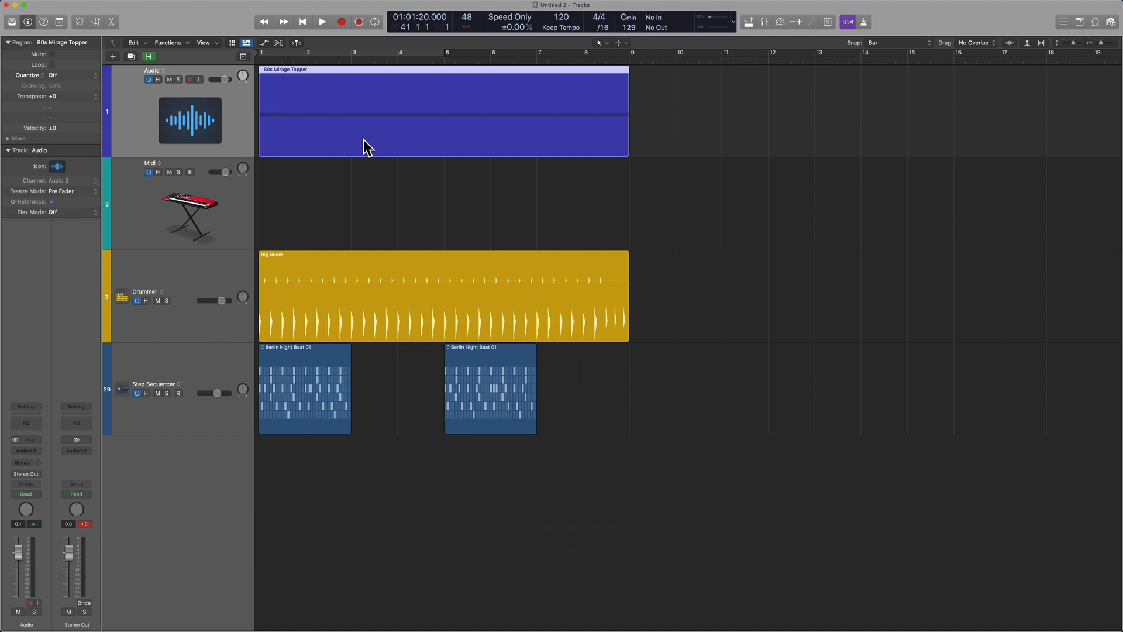
Unpack the outer 80s Mirage Topper folder to existing tracks
right_click(338, 83)
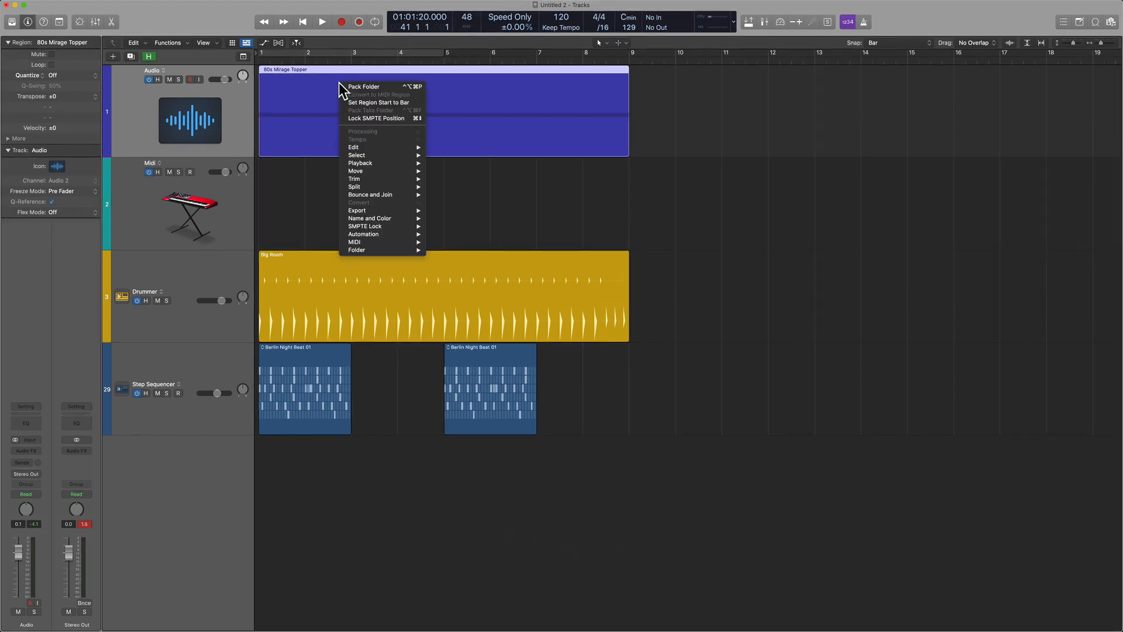
mouse_move(382, 249)
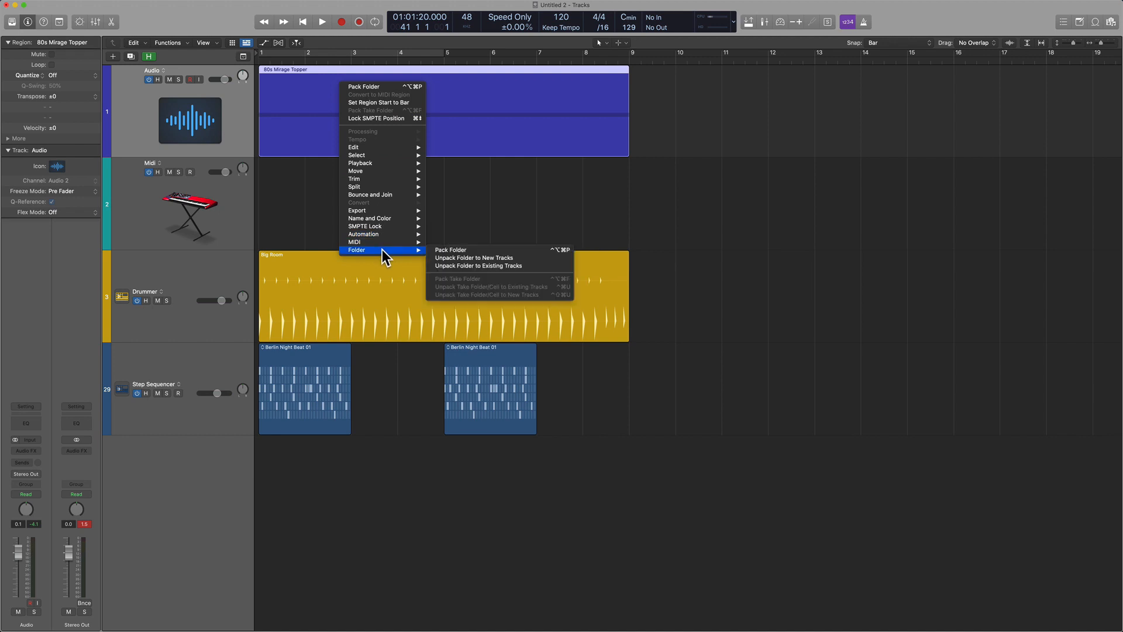
click(480, 265)
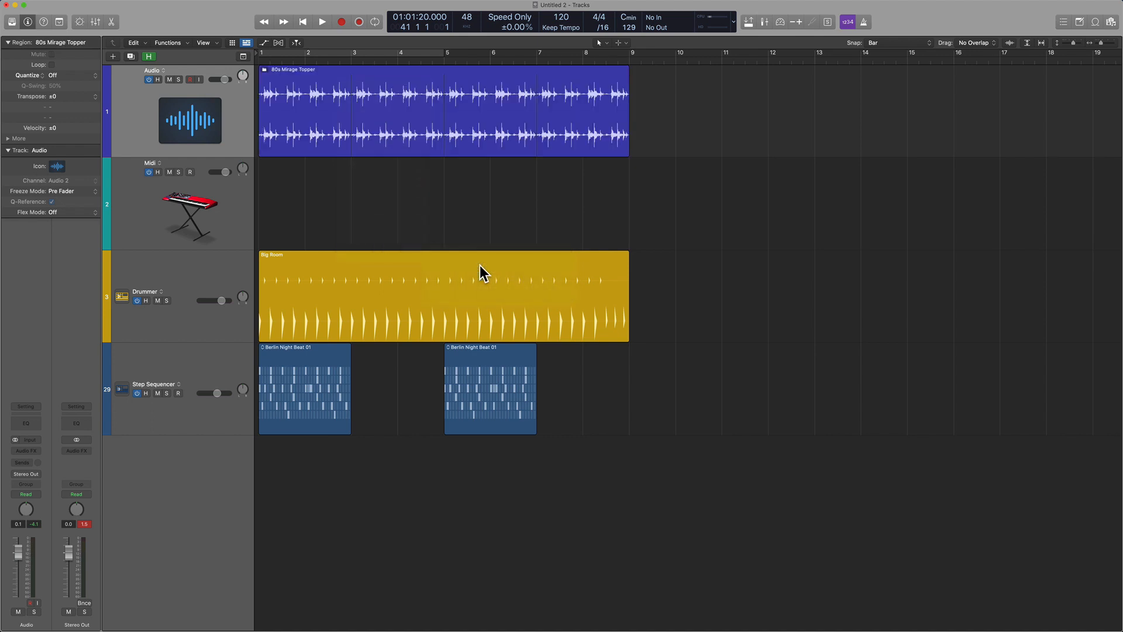